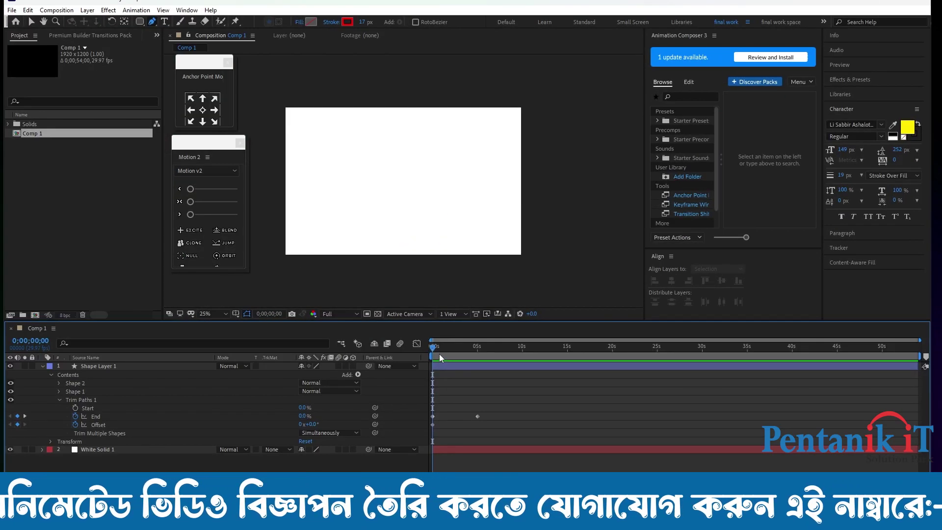
Step: Scrub Comp 1's timeline to preview the stroke animation partway through
{"action": "left_click_drag", "start_coordinate": [437, 351], "coordinate": [452, 357]}
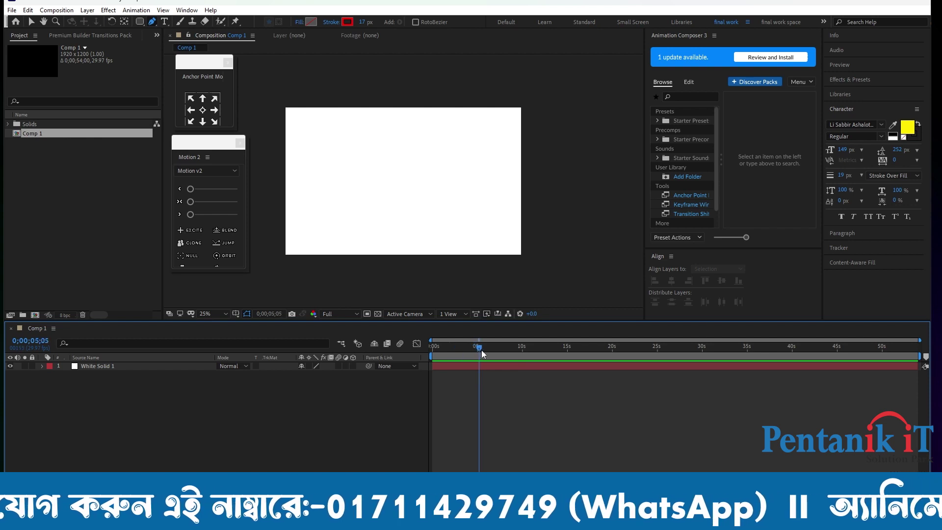
Step: Import two PNGs from Downloads, including Screenshot 2023-08-28 144236.png, into the project
{"action": "left_click_drag", "start_coordinate": [450, 348], "coordinate": [472, 352]}
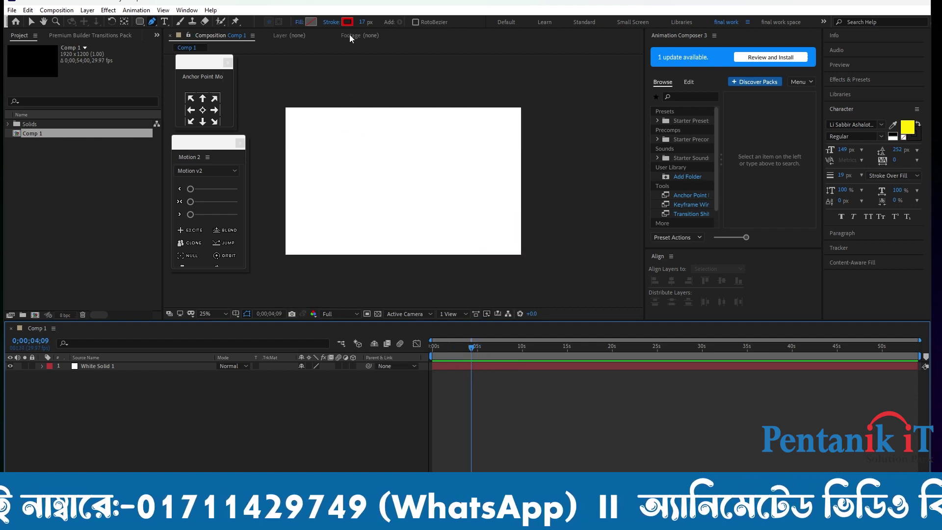
{"action": "left_click", "coordinate": [66, 173]}
{"action": "double_click", "coordinate": [65, 175]}
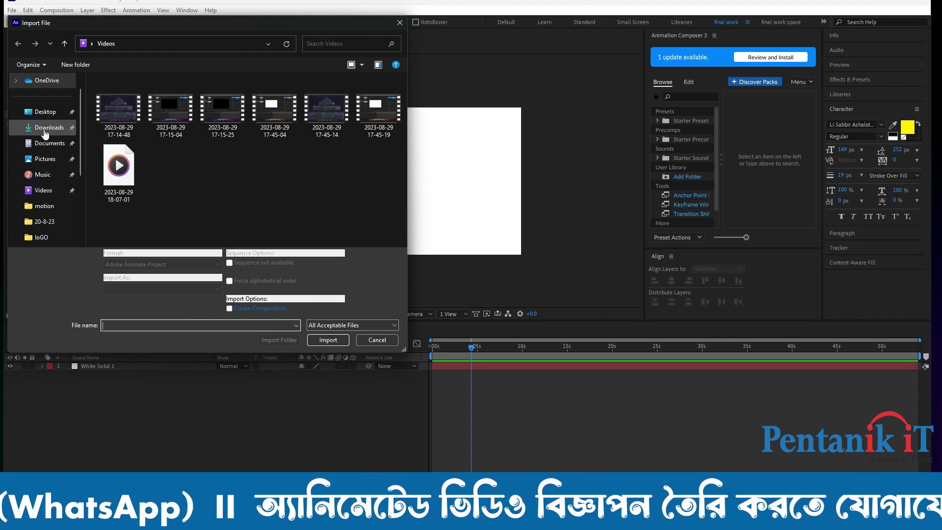
{"action": "left_click", "coordinate": [63, 128]}
{"action": "left_click", "coordinate": [239, 189]}
{"action": "left_click", "coordinate": [300, 201], "text": "ctrl"}
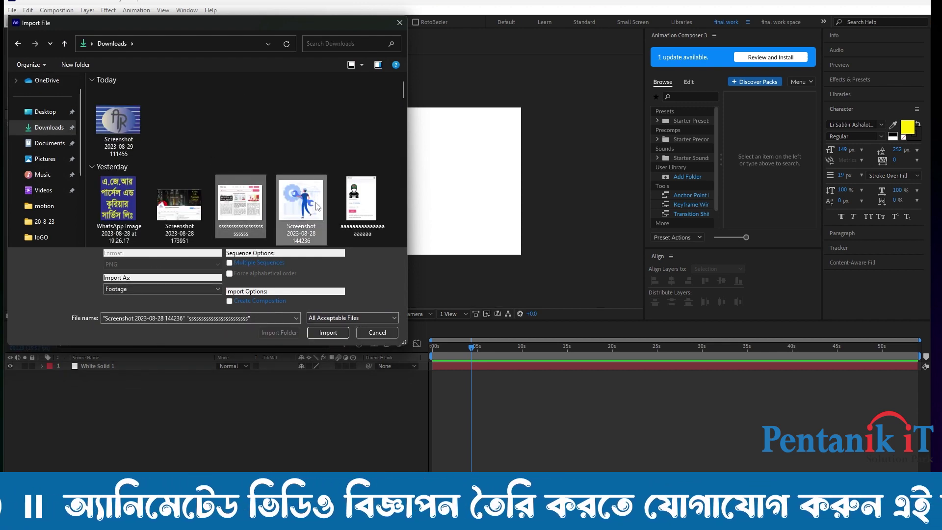
{"action": "left_click", "coordinate": [327, 332]}
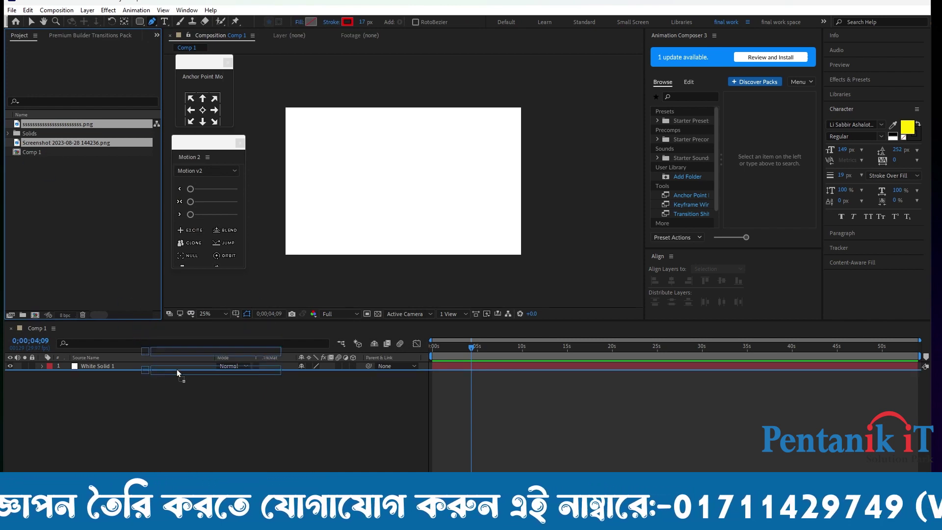
Step: Add both images as layers in Comp 1 and move Shape Layer 1 to the bottom
{"action": "left_click_drag", "start_coordinate": [49, 146], "coordinate": [179, 373]}
{"action": "left_click", "coordinate": [580, 270]}
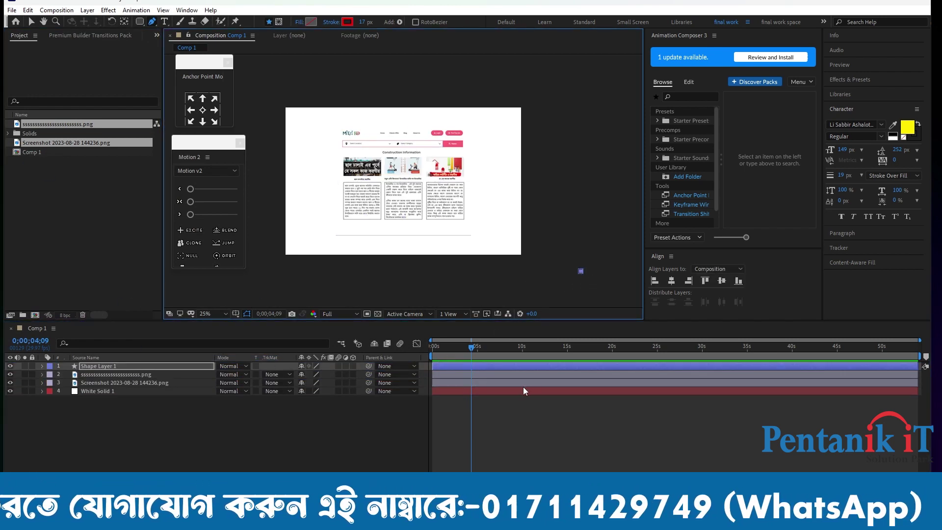
{"action": "left_click", "coordinate": [490, 368]}
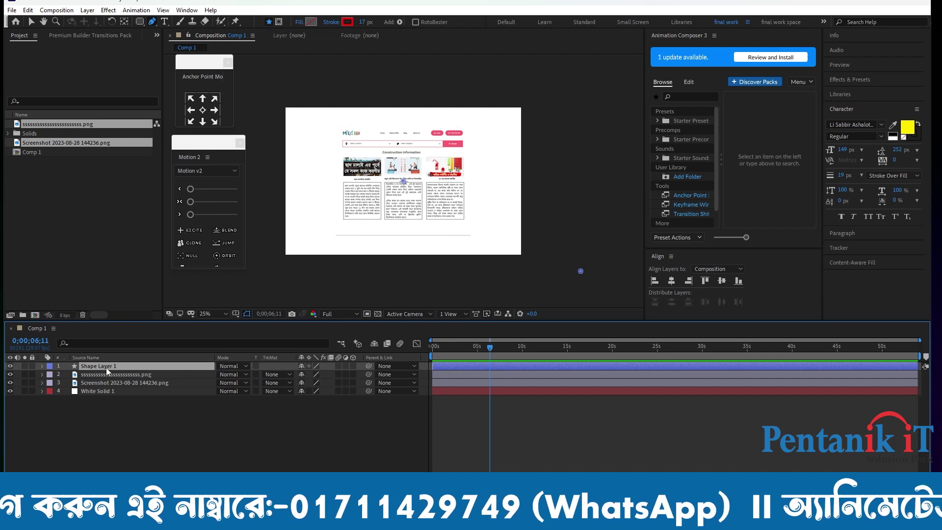
{"action": "left_click_drag", "start_coordinate": [106, 367], "coordinate": [111, 399]}
Step: Make the top image layer start at about 5 seconds and zoom the timeline in
{"action": "left_click", "coordinate": [485, 364]}
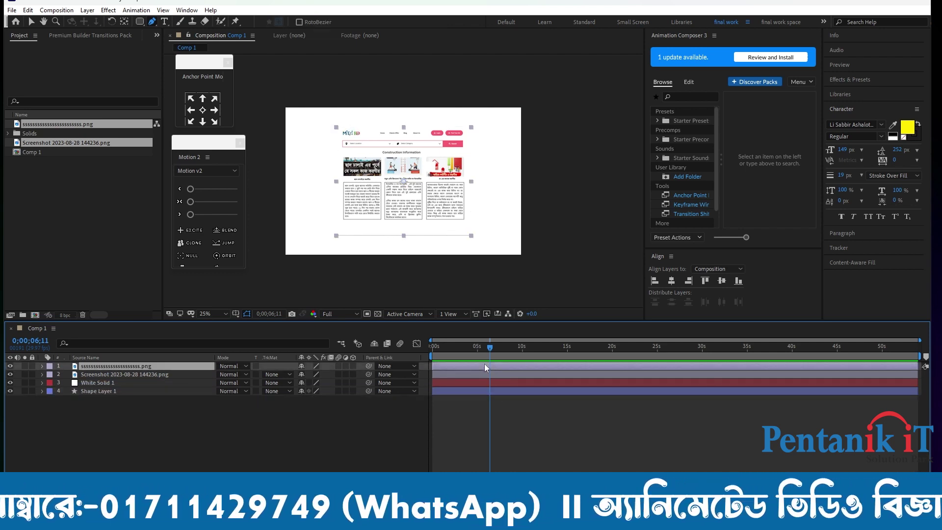
{"action": "left_click_drag", "start_coordinate": [489, 348], "coordinate": [482, 350]}
{"action": "key", "text": "alt+bracketleft"}
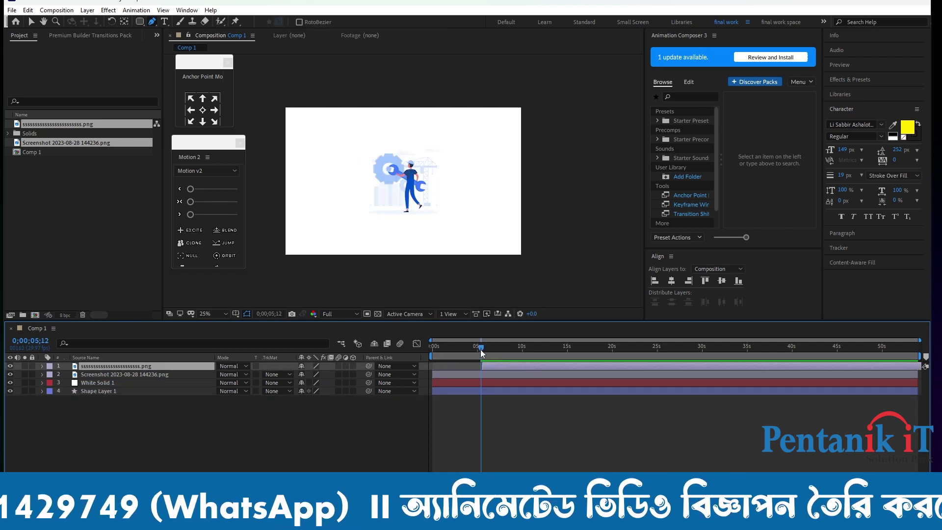
{"action": "left_click", "coordinate": [478, 350]}
{"action": "key", "text": "equal"}
{"action": "key", "text": "equal"}
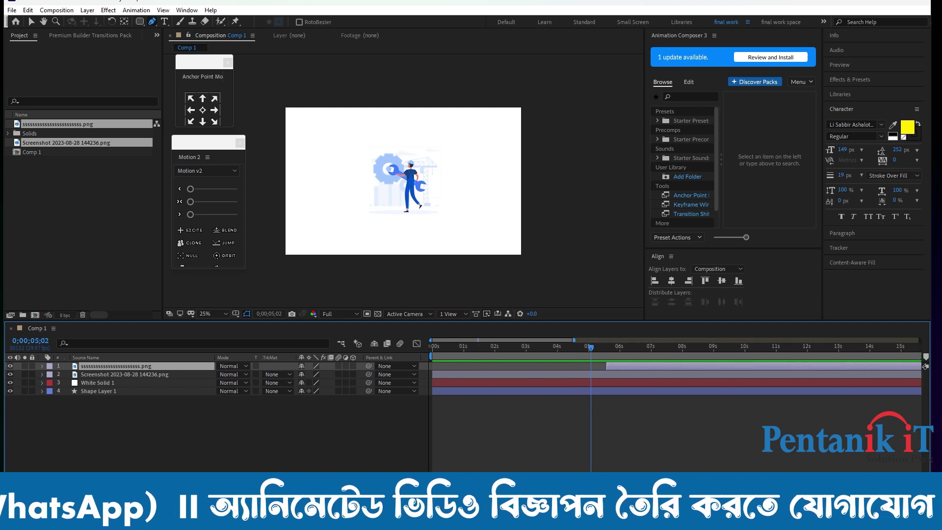
{"action": "key", "text": "equal"}
{"action": "key", "text": "equal"}
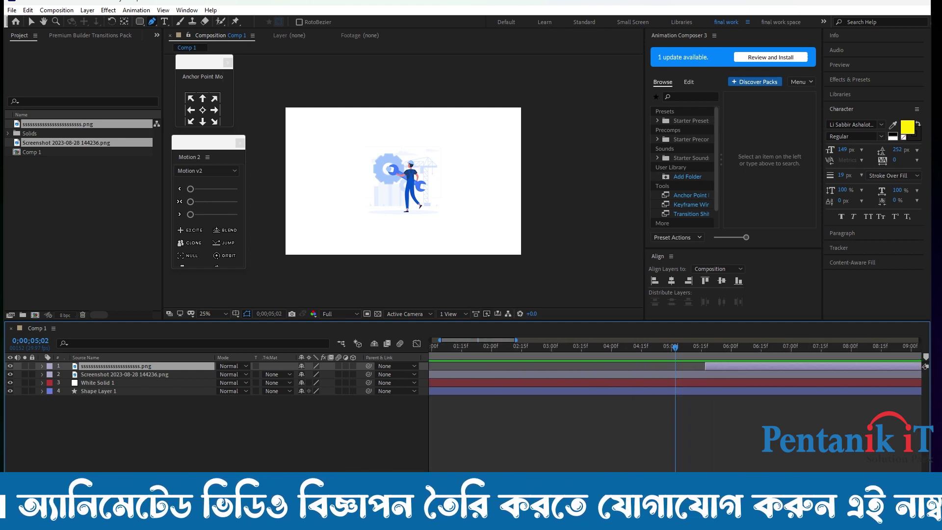
Step: End the Screenshot image layer at 5;17
{"action": "left_click", "coordinate": [708, 370]}
{"action": "mouse_move", "coordinate": [677, 344]}
{"action": "left_mouse_down"}
{"action": "mouse_move", "coordinate": [727, 351]}
{"action": "mouse_move", "coordinate": [706, 349]}
{"action": "left_mouse_up"}
{"action": "key", "text": "alt+bracketright"}
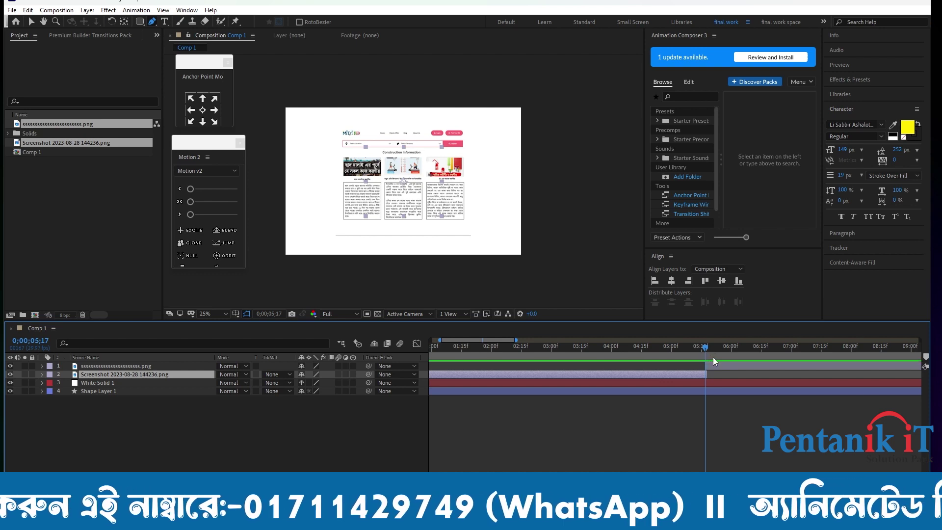
Step: Alternate selection between the top image layer and the Screenshot layer to check them
{"action": "left_click", "coordinate": [716, 364]}
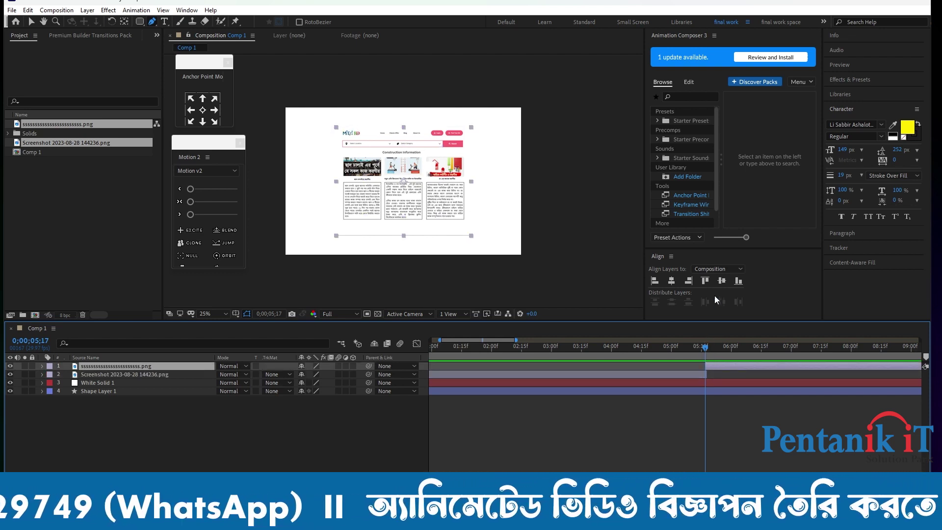
{"action": "left_click", "coordinate": [736, 425]}
{"action": "left_click", "coordinate": [719, 366]}
{"action": "left_click", "coordinate": [687, 373]}
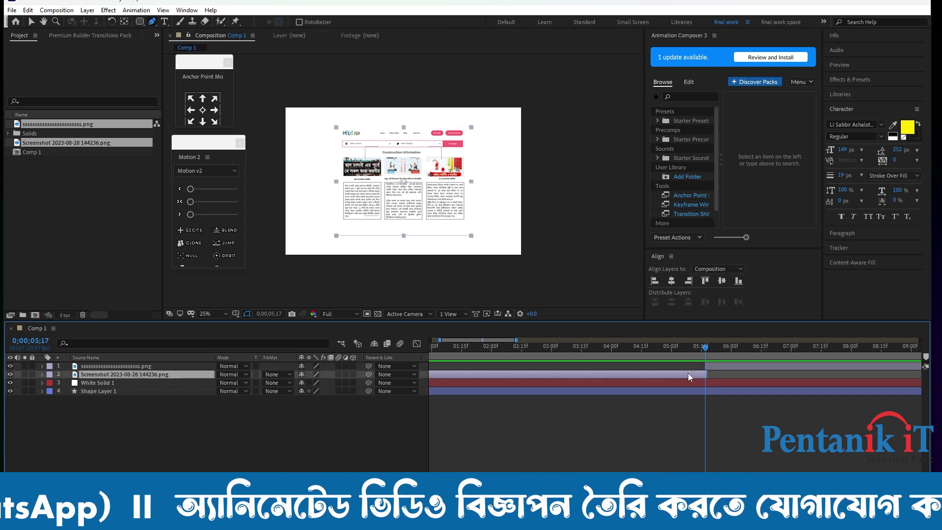
{"action": "left_click", "coordinate": [713, 364]}
{"action": "left_click", "coordinate": [684, 376]}
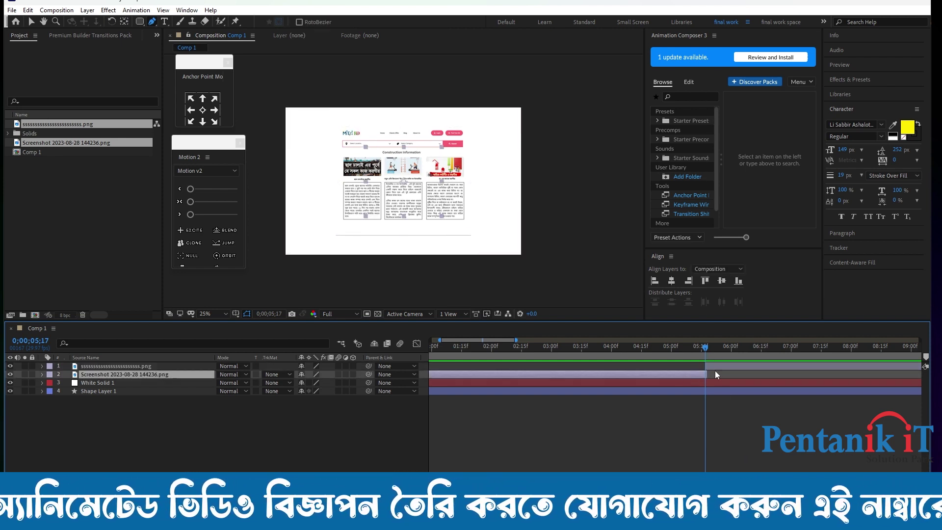
{"action": "left_click", "coordinate": [728, 365]}
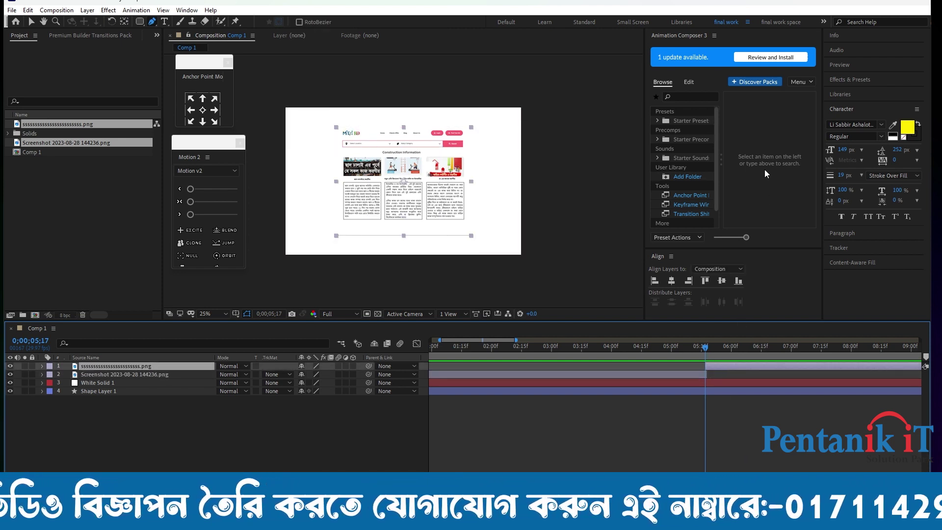
Step: Switch to the Selection tool, open Effects & Presets and expand the Transition effects list
{"action": "left_click", "coordinate": [33, 22]}
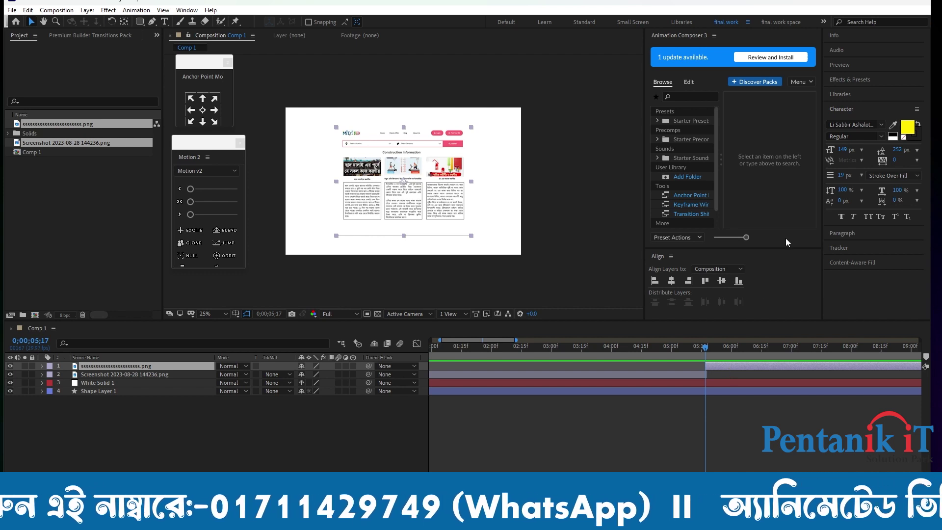
{"action": "left_click", "coordinate": [851, 79]}
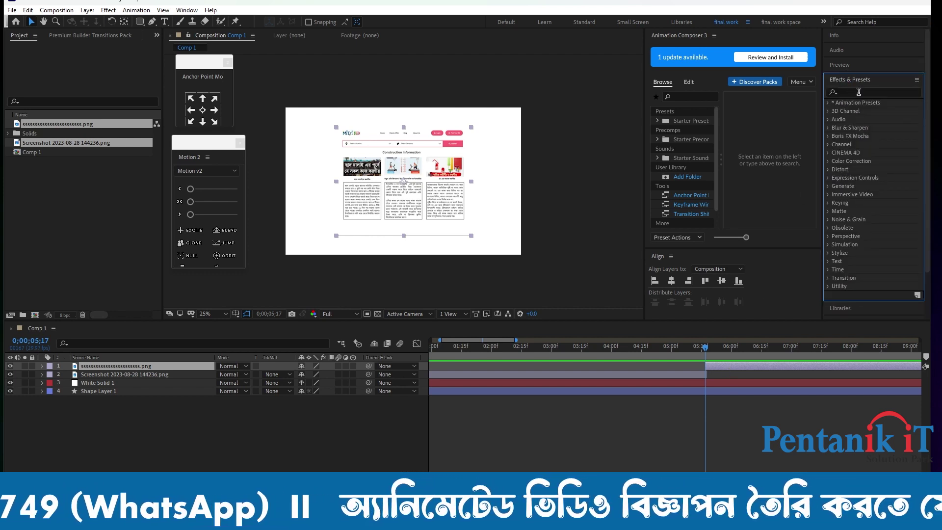
{"action": "left_click", "coordinate": [859, 92]}
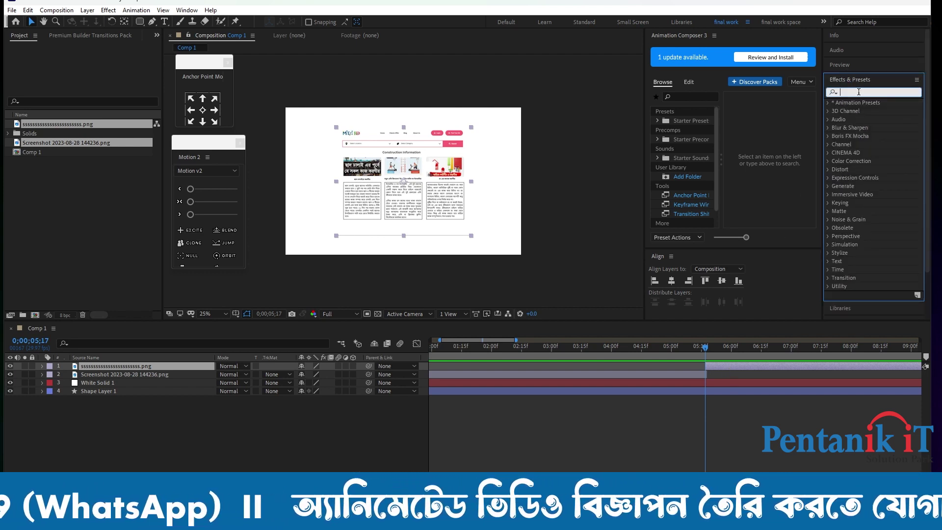
{"action": "left_click", "coordinate": [830, 278]}
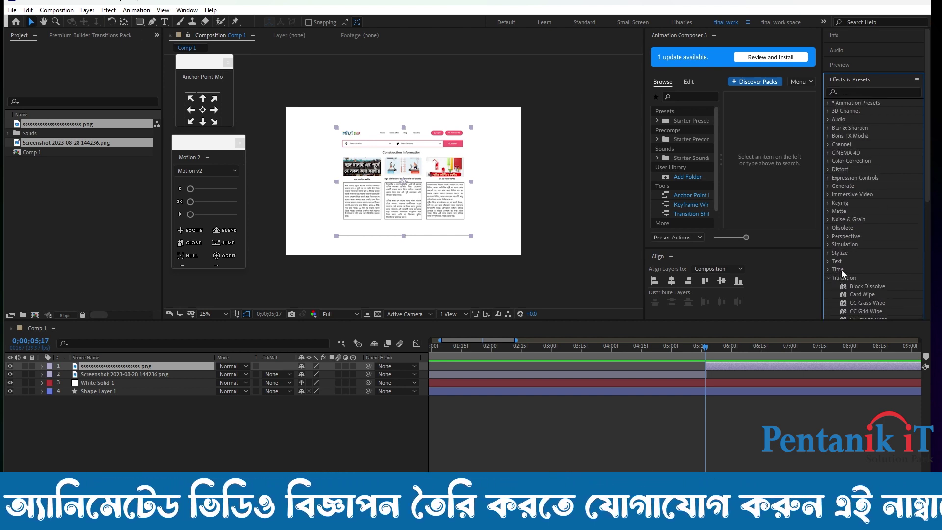
{"action": "scroll", "coordinate": [842, 270], "scroll_direction": "down", "scroll_amount": 3}
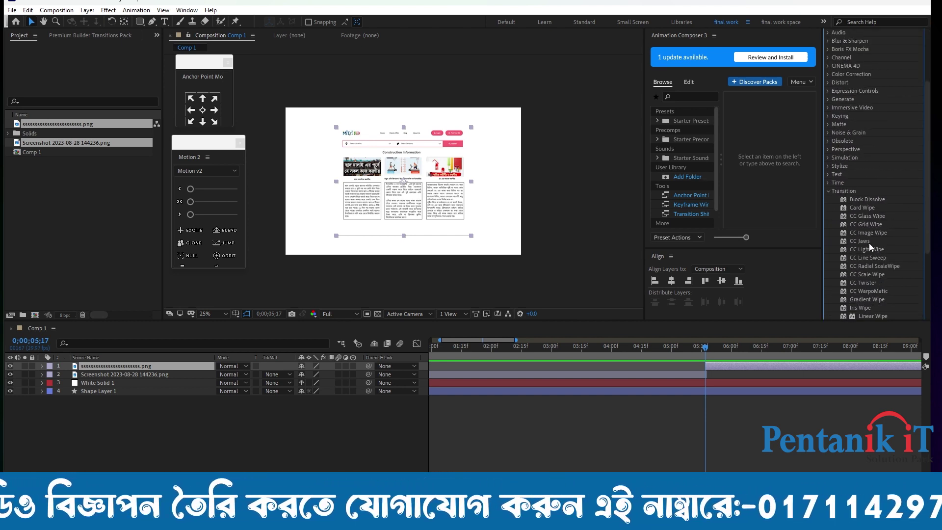
{"action": "scroll", "coordinate": [869, 248], "scroll_direction": "down", "scroll_amount": 1}
{"action": "scroll", "coordinate": [868, 248], "scroll_direction": "down", "scroll_amount": 1}
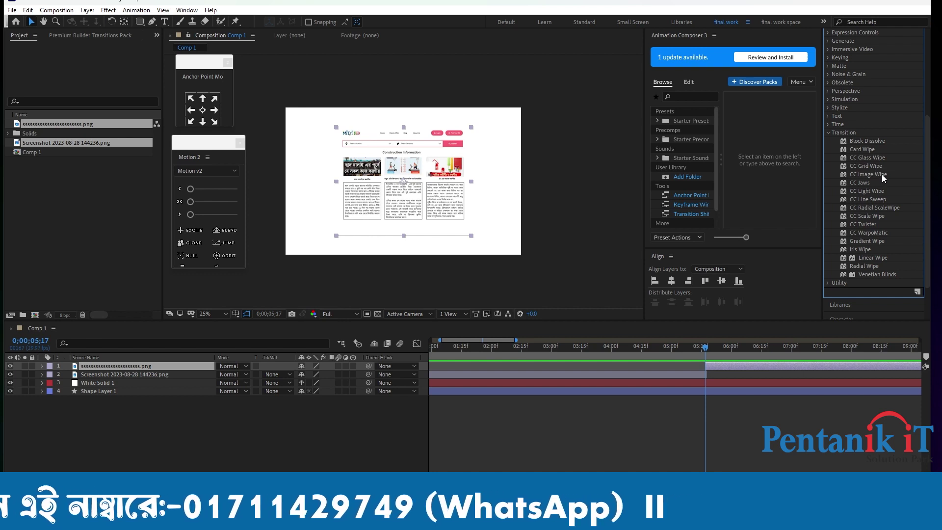
{"action": "double_click", "coordinate": [860, 183]}
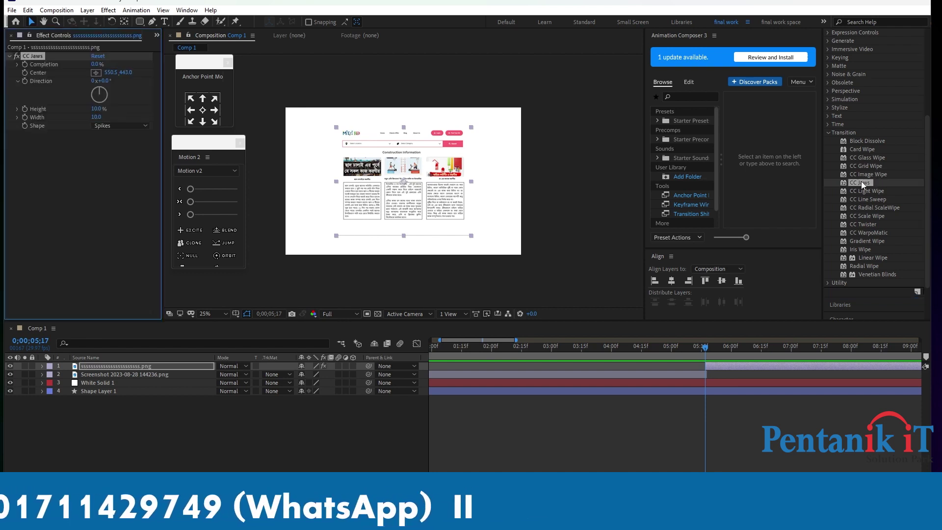
{"action": "mouse_move", "coordinate": [855, 184]}
{"action": "left_mouse_down"}
{"action": "mouse_move", "coordinate": [726, 365]}
{"action": "mouse_move", "coordinate": [702, 366]}
{"action": "mouse_move", "coordinate": [737, 351]}
{"action": "left_mouse_up"}
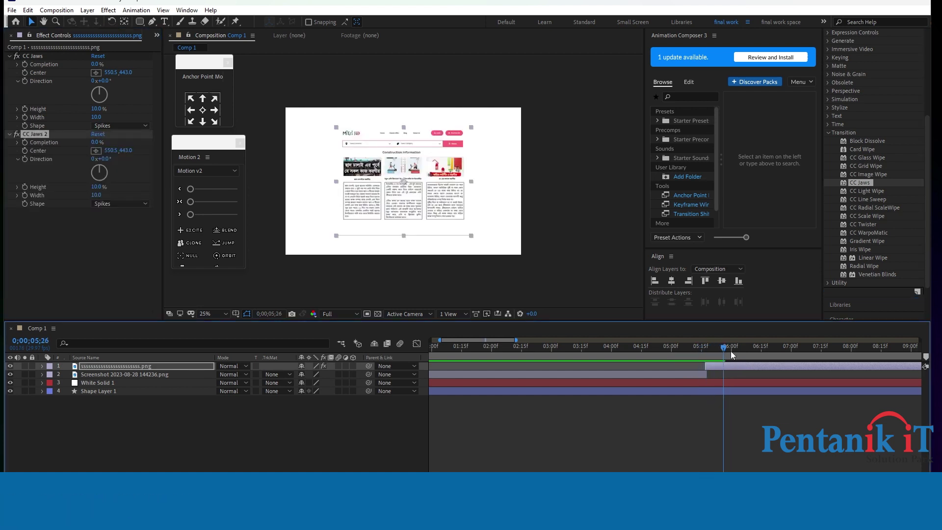
{"action": "left_click_drag", "start_coordinate": [737, 352], "coordinate": [723, 352]}
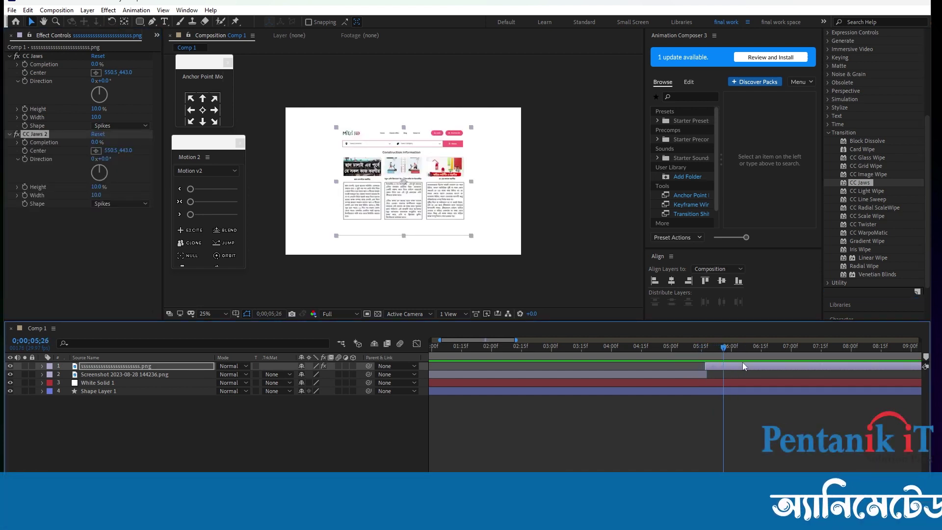
{"action": "left_click", "coordinate": [777, 394]}
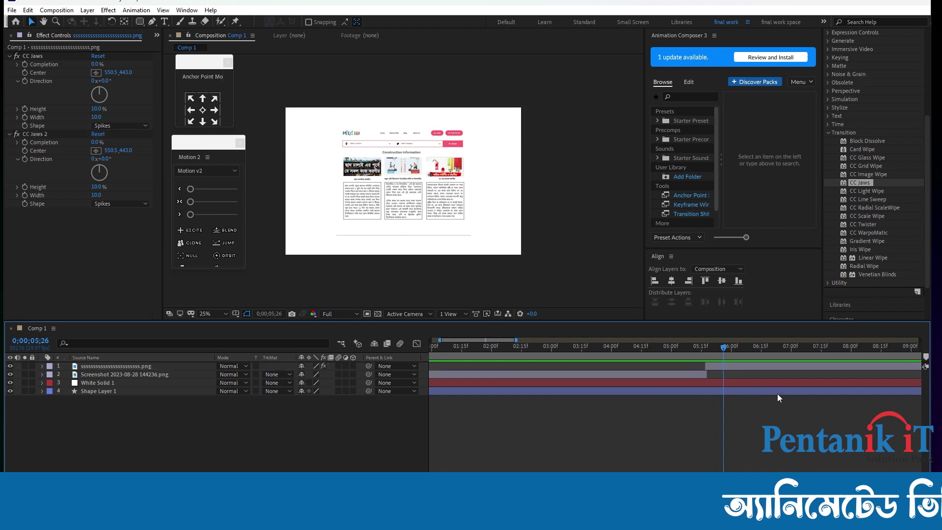
{"action": "left_click", "coordinate": [873, 193]}
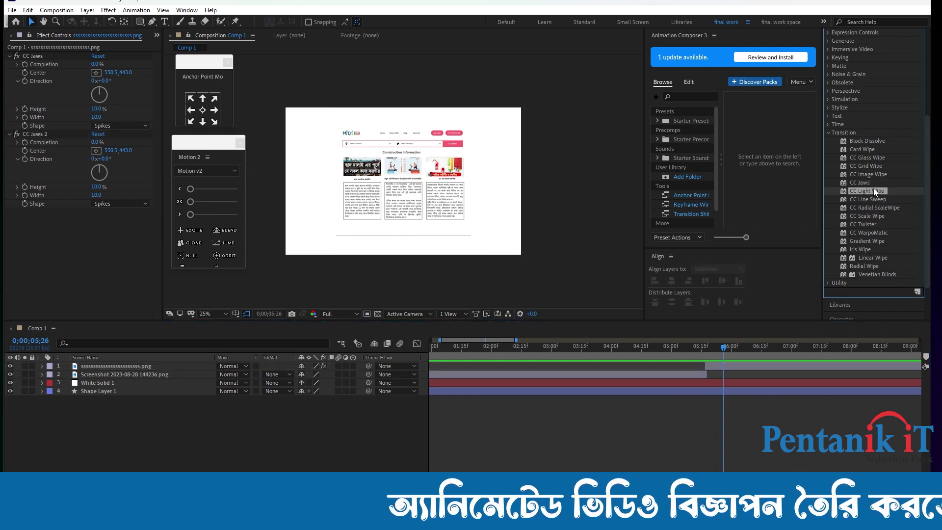
{"action": "left_click_drag", "start_coordinate": [873, 191], "coordinate": [719, 368]}
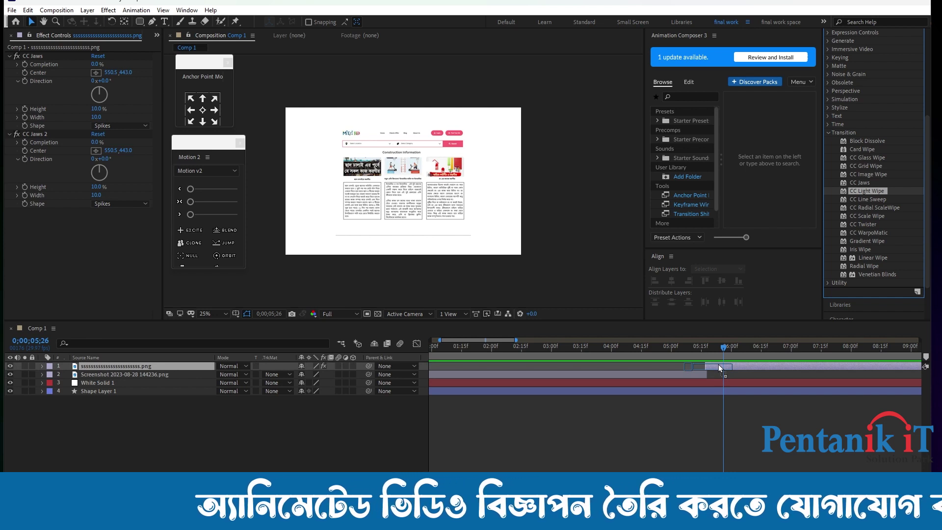
{"action": "mouse_move", "coordinate": [721, 349]}
{"action": "left_mouse_down"}
{"action": "mouse_move", "coordinate": [688, 351]}
{"action": "mouse_move", "coordinate": [722, 350]}
{"action": "left_mouse_up"}
{"action": "left_click", "coordinate": [751, 405]}
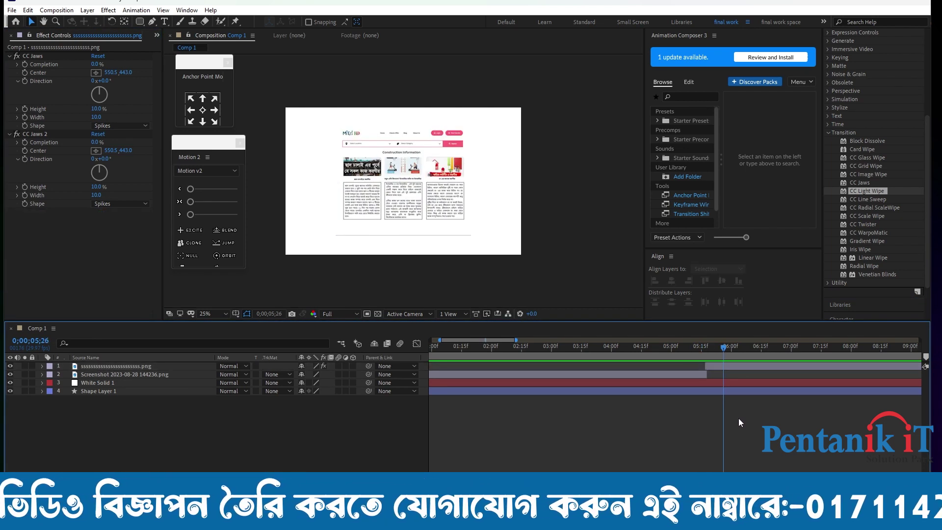
Step: Create a new white solid layer, White Solid 2, with its default settings
{"action": "right_click", "coordinate": [208, 413]}
{"action": "mouse_move", "coordinate": [248, 305]}
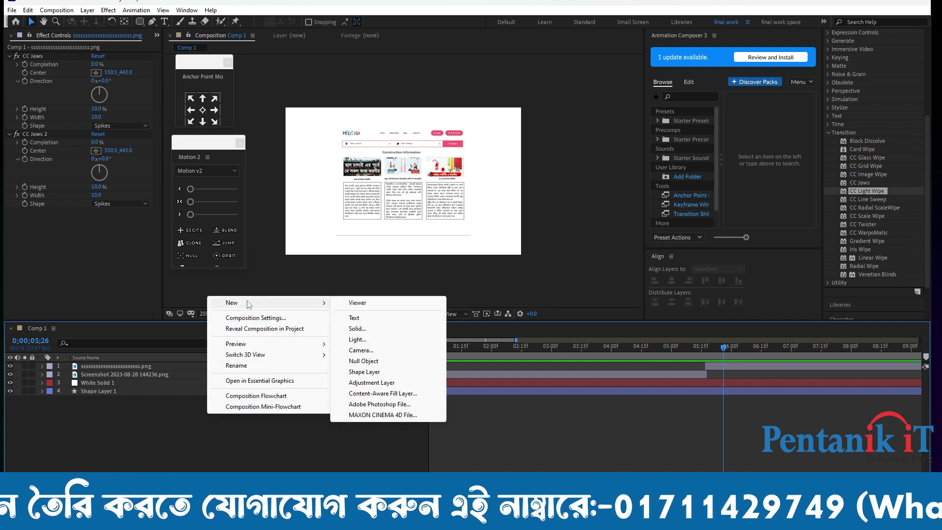
{"action": "left_click", "coordinate": [358, 329]}
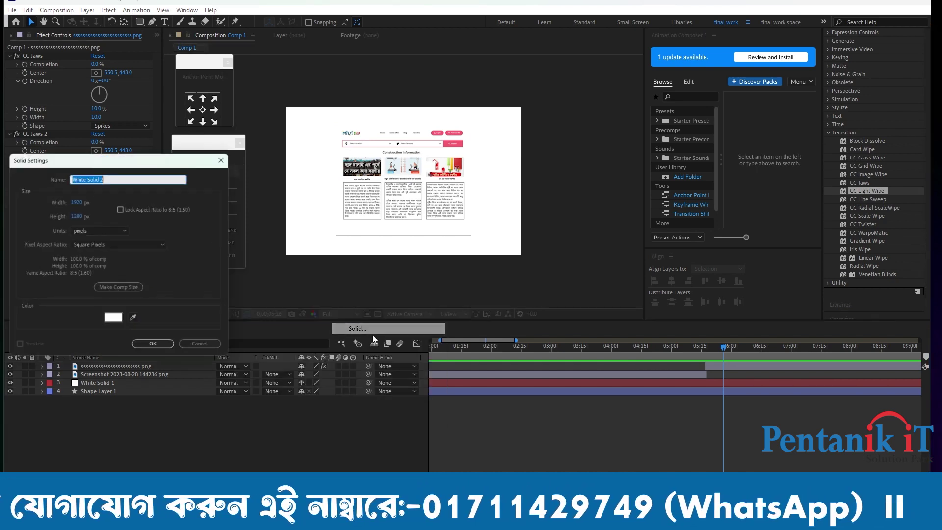
{"action": "left_click", "coordinate": [149, 349]}
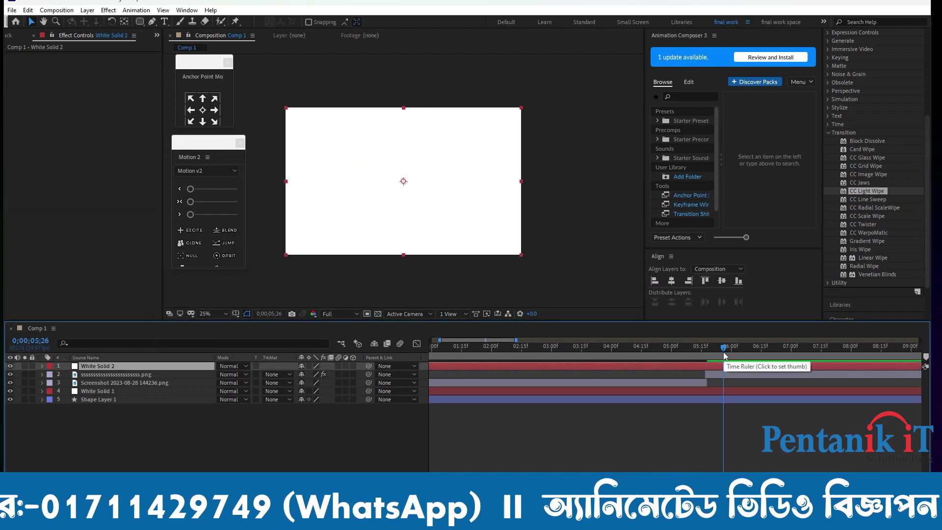
Step: Trim White Solid 2 to run from about 5;13 to near 6;00
{"action": "key", "text": "alt+bracketright"}
{"action": "left_click_drag", "start_coordinate": [723, 352], "coordinate": [697, 365]}
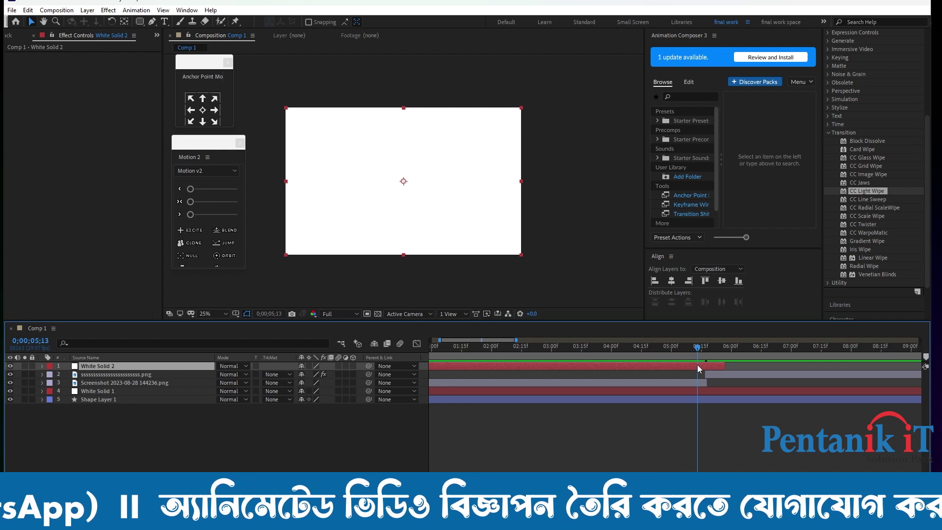
{"action": "key", "text": "alt+bracketleft"}
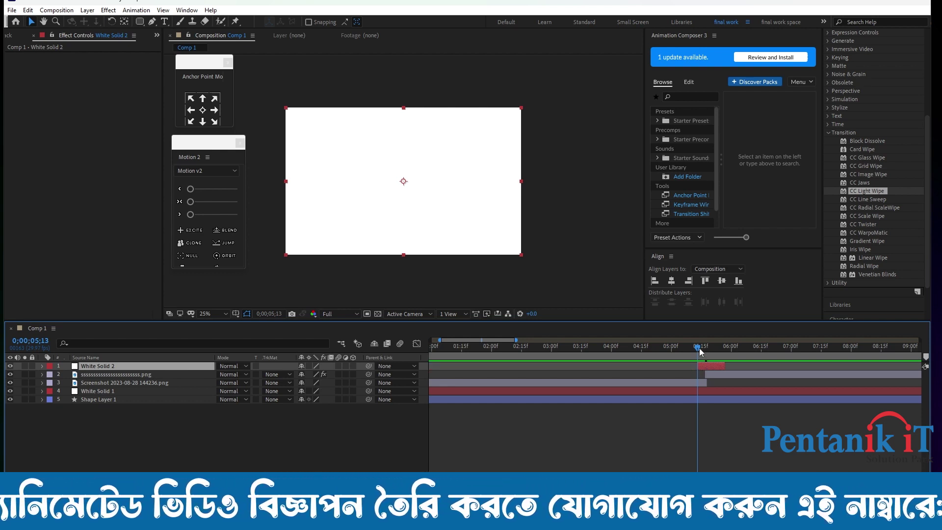
Step: Apply CC Light Wipe to White Solid 2 and set its intensity to 400
{"action": "left_click", "coordinate": [707, 347]}
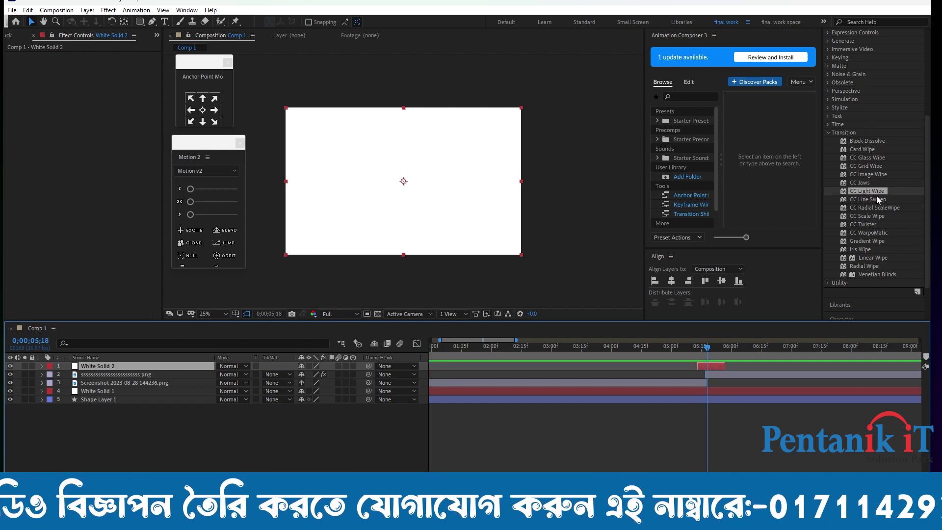
{"action": "mouse_move", "coordinate": [863, 192]}
{"action": "left_mouse_down"}
{"action": "mouse_move", "coordinate": [710, 367]}
{"action": "mouse_move", "coordinate": [691, 350]}
{"action": "mouse_move", "coordinate": [708, 367]}
{"action": "left_mouse_up"}
{"action": "left_click", "coordinate": [714, 345]}
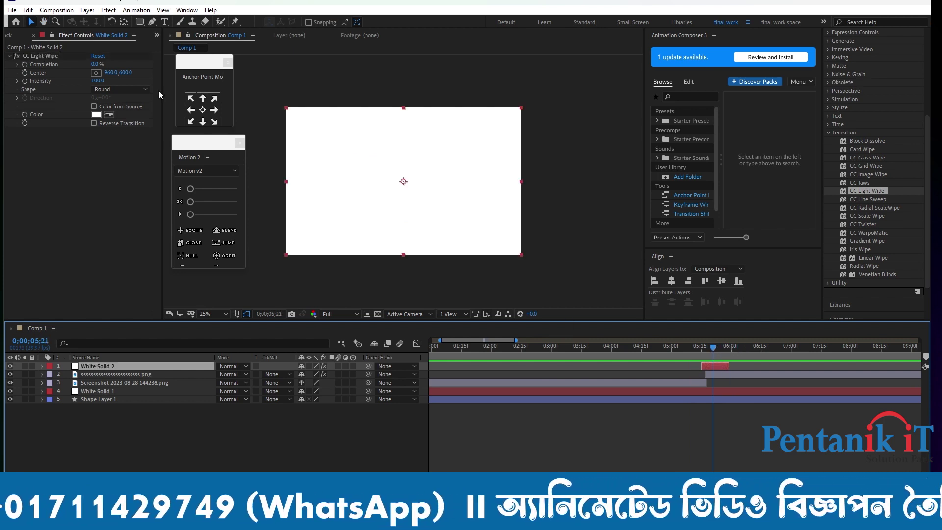
{"action": "left_click_drag", "start_coordinate": [93, 81], "coordinate": [143, 80]}
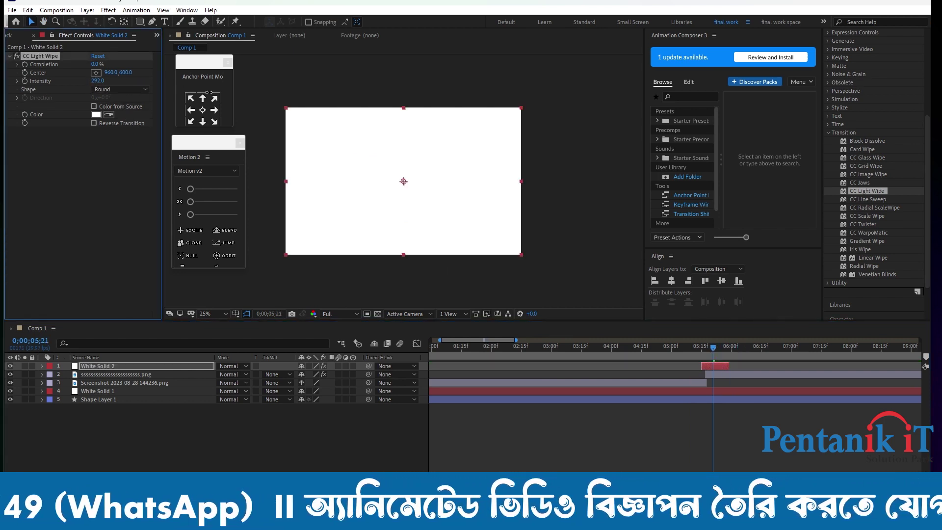
{"action": "left_click", "coordinate": [702, 347]}
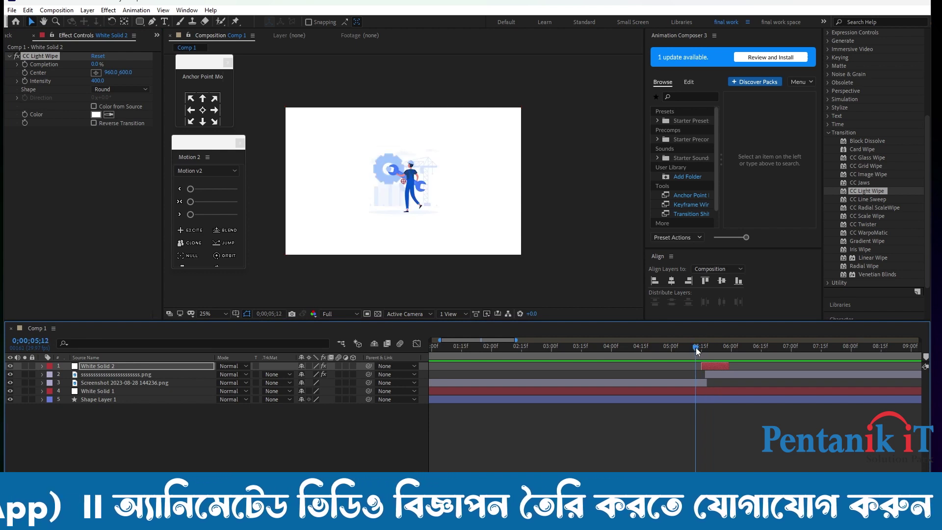
Step: Preview the light wipe transition, then delete White Solid 2
{"action": "left_click_drag", "start_coordinate": [703, 350], "coordinate": [701, 348]}
{"action": "key", "text": "space"}
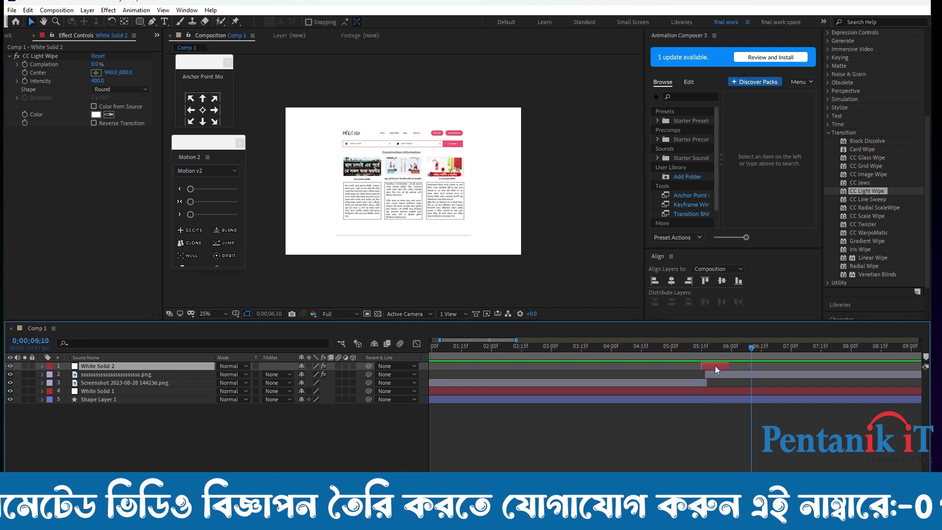
{"action": "left_click", "coordinate": [714, 366]}
{"action": "key", "text": "Delete"}
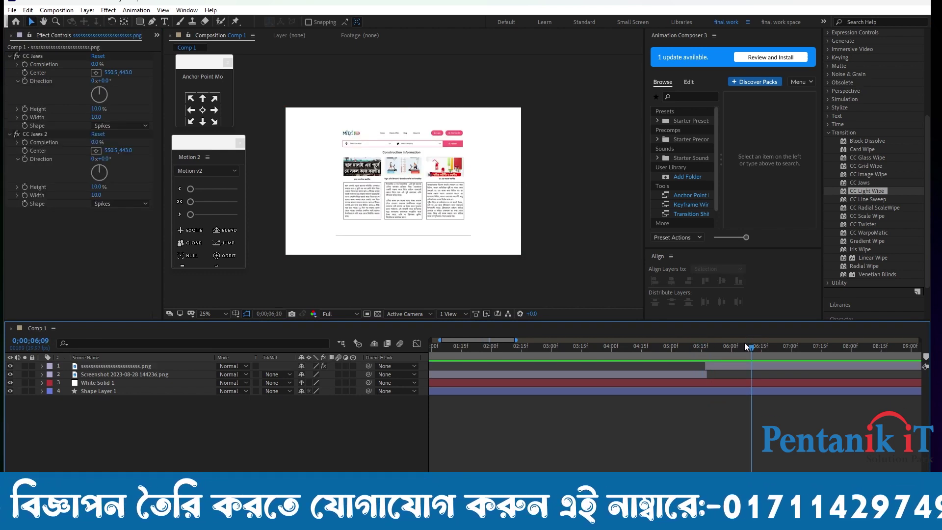
Step: Collapse the Transition effects folder and close then reopen the Animation Composer 3 panel
{"action": "left_click_drag", "start_coordinate": [708, 346], "coordinate": [704, 347]}
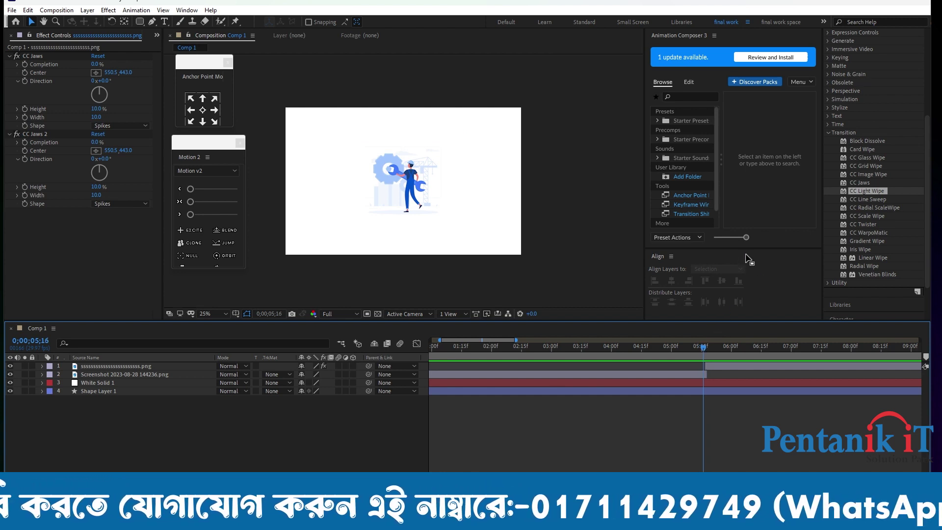
{"action": "left_click", "coordinate": [828, 132]}
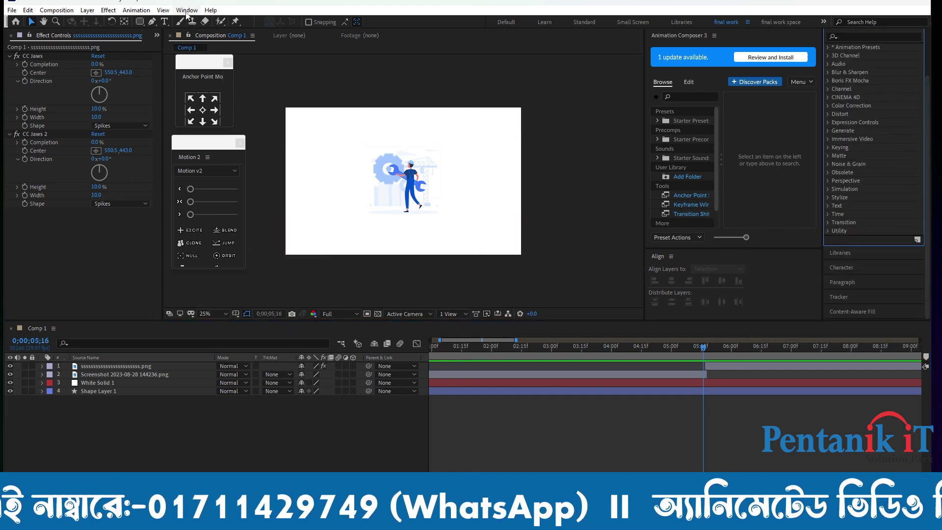
{"action": "left_click", "coordinate": [187, 11]}
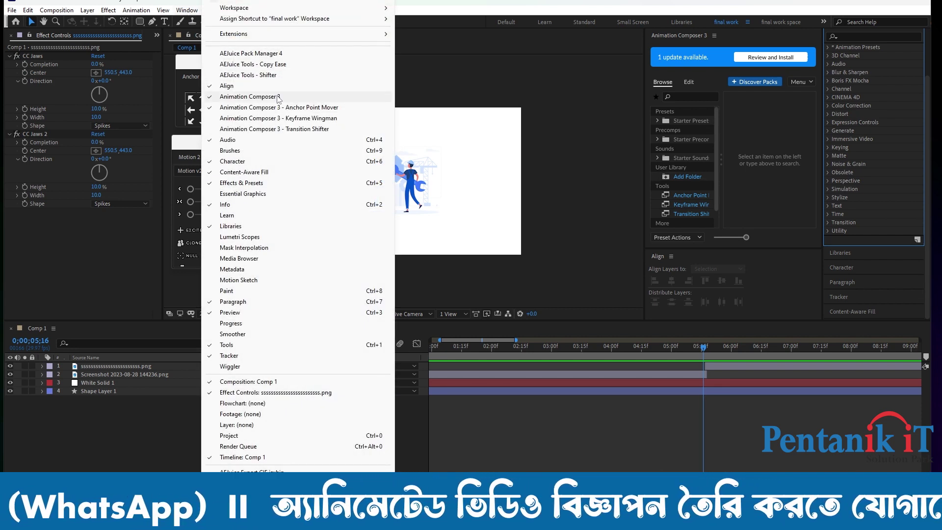
{"action": "left_click", "coordinate": [279, 98]}
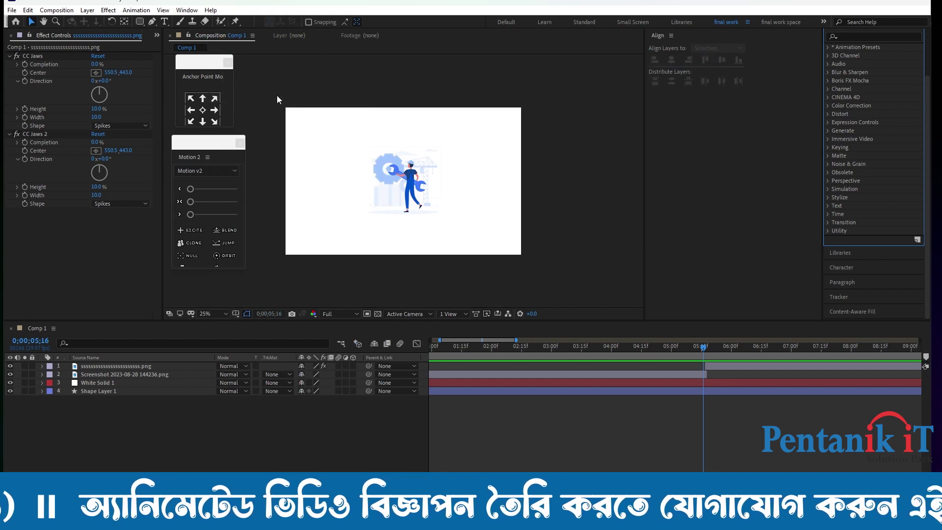
{"action": "left_click", "coordinate": [186, 9]}
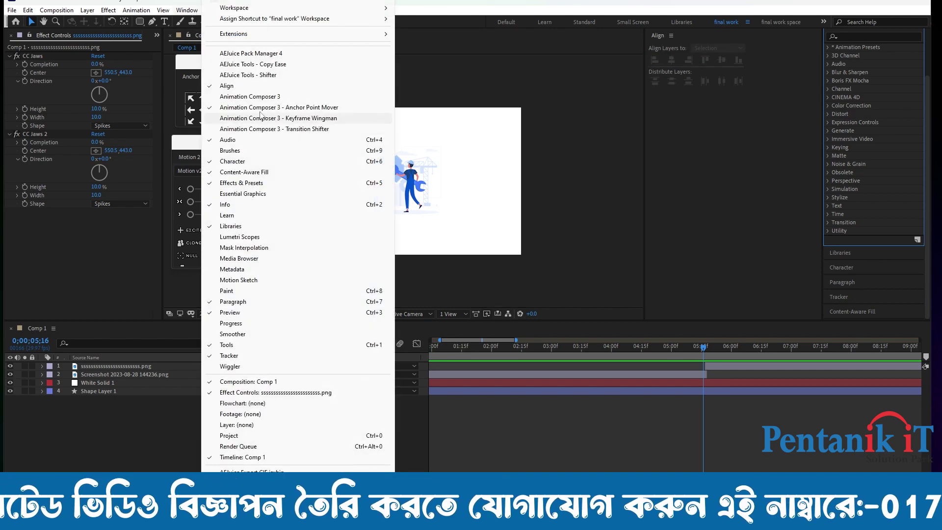
{"action": "left_click", "coordinate": [278, 97]}
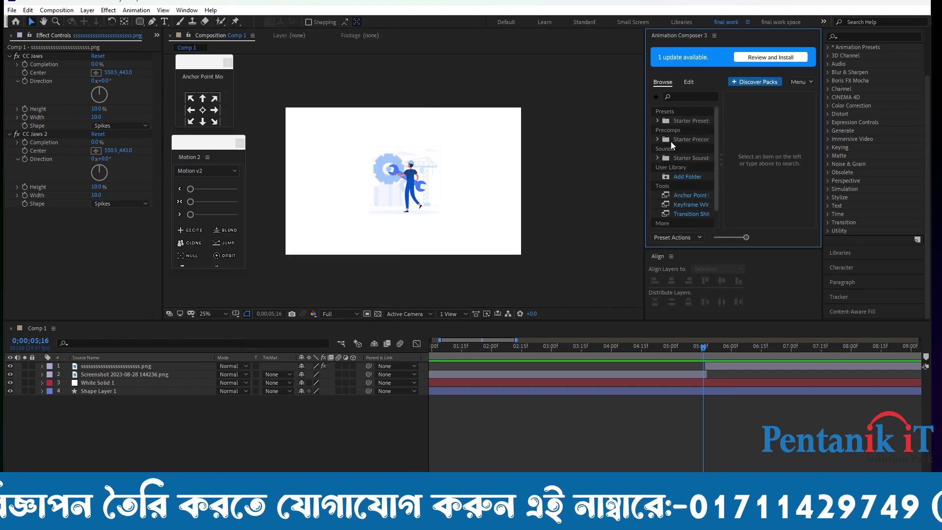
Step: Expand Starter Precomps > Transitions and scroll through the preset previews
{"action": "left_click", "coordinate": [659, 138]}
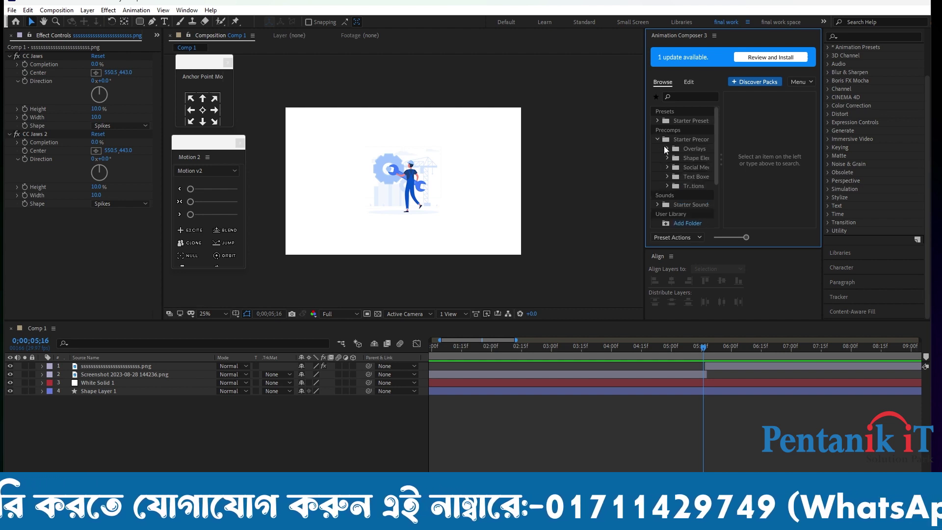
{"action": "left_click", "coordinate": [669, 186]}
{"action": "left_click", "coordinate": [698, 186]}
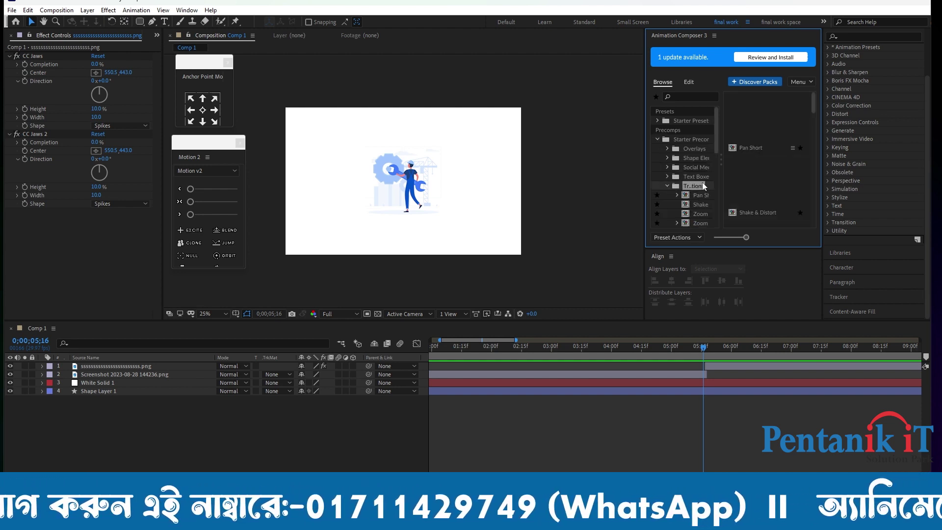
{"action": "scroll", "coordinate": [774, 140], "scroll_direction": "down", "scroll_amount": 2}
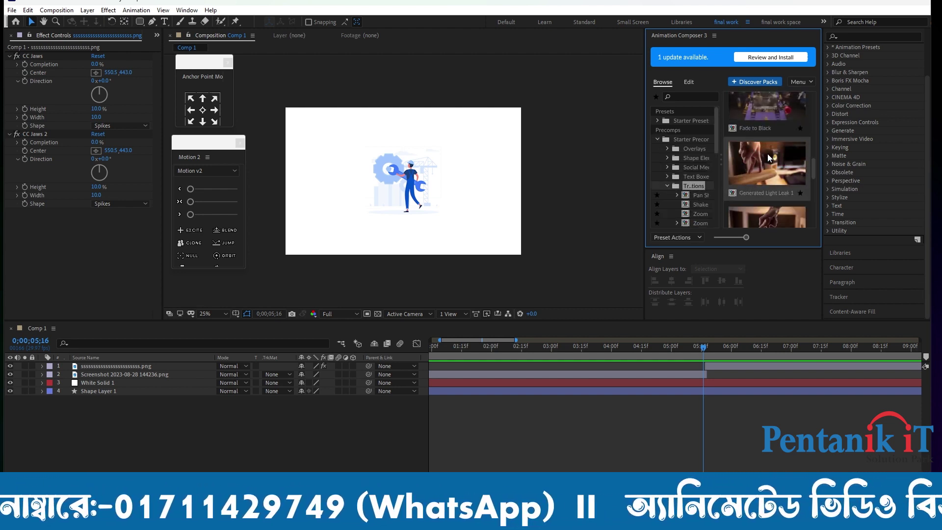
{"action": "scroll", "coordinate": [770, 156], "scroll_direction": "down", "scroll_amount": 5}
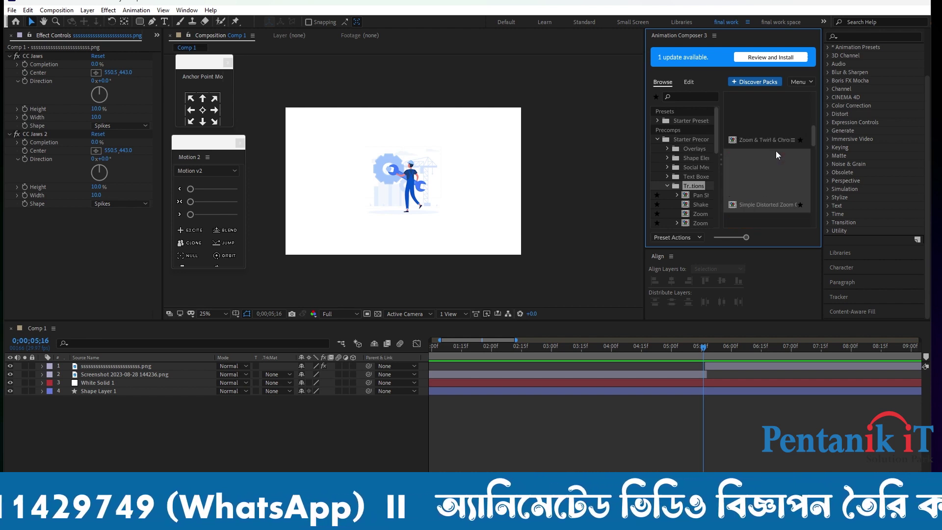
Step: Save the project over Untitled Project.aep, then select the top screenshot layer past the cut
{"action": "double_click", "coordinate": [766, 193]}
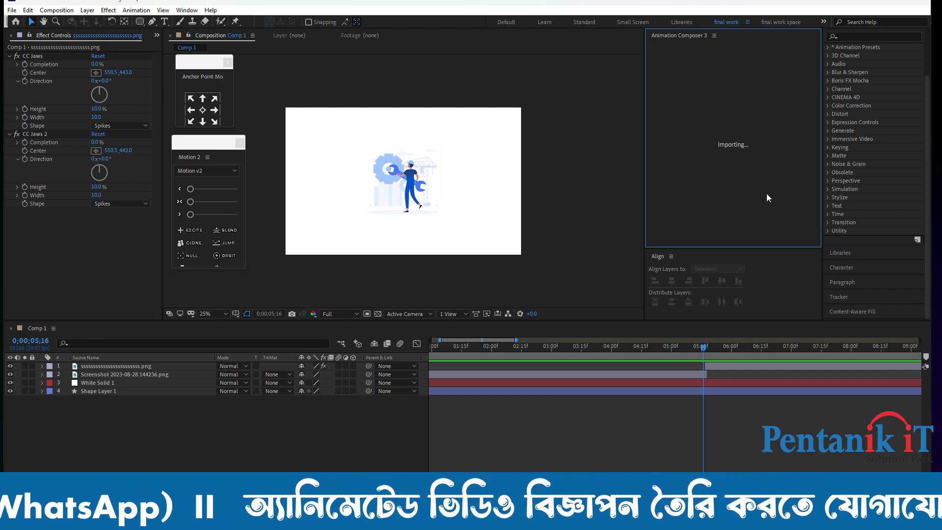
{"action": "left_click", "coordinate": [491, 292]}
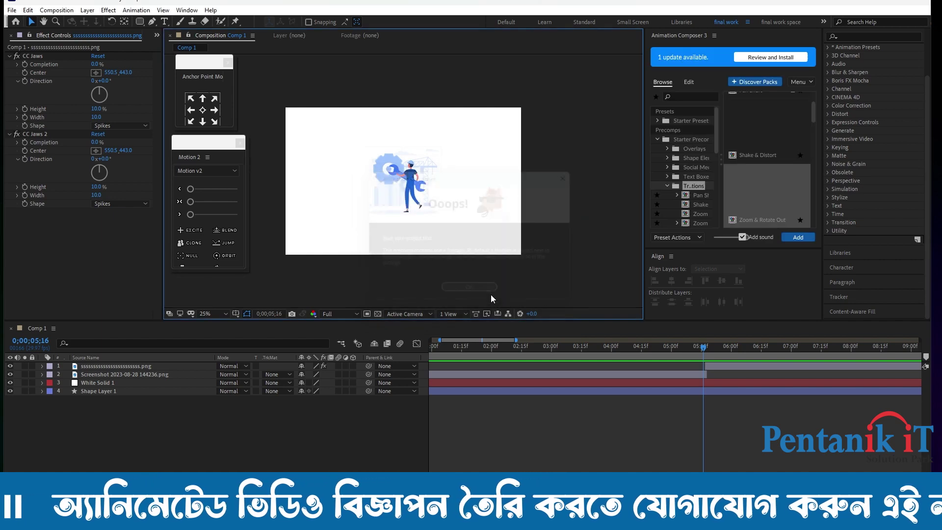
{"action": "left_click", "coordinate": [387, 292]}
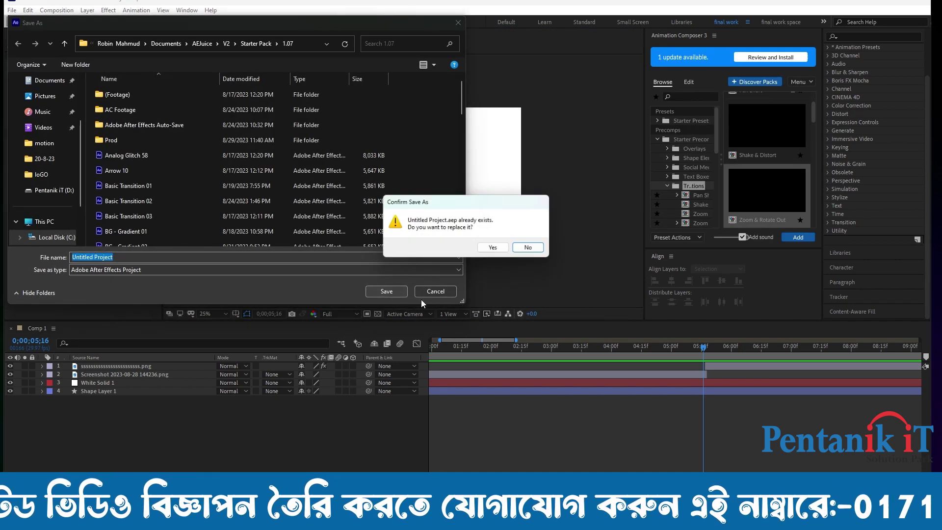
{"action": "left_click", "coordinate": [493, 249]}
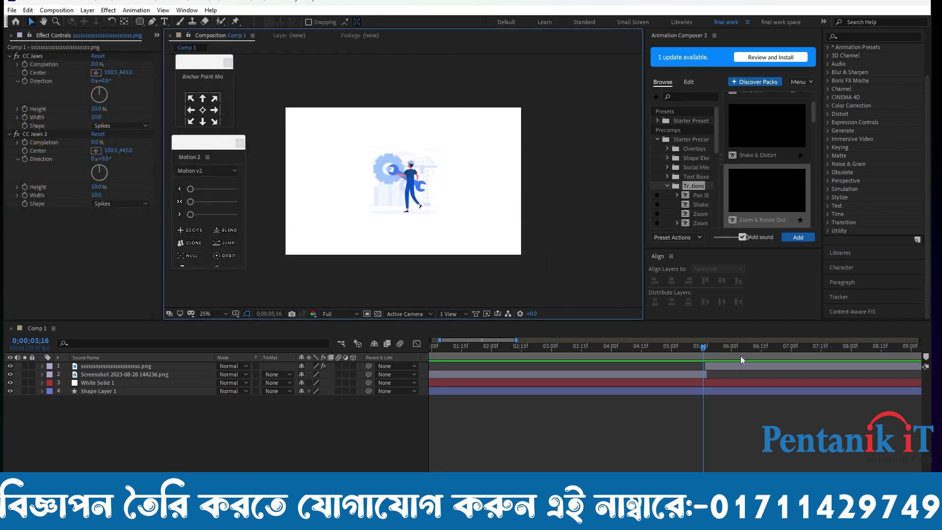
{"action": "left_click", "coordinate": [706, 349]}
{"action": "left_click", "coordinate": [714, 366]}
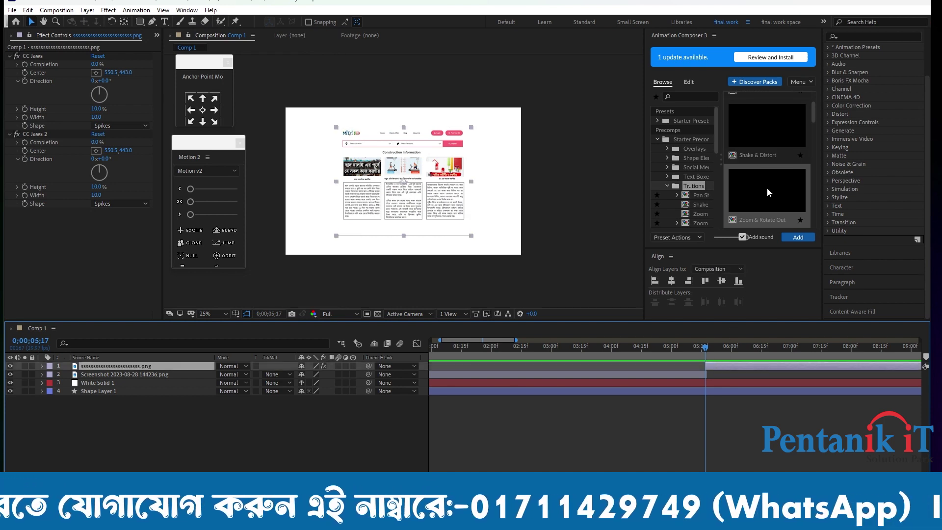
Step: Add the Zoom & Rotate Out transition precomp, preview it, and return the time to 5;01
{"action": "double_click", "coordinate": [767, 221]}
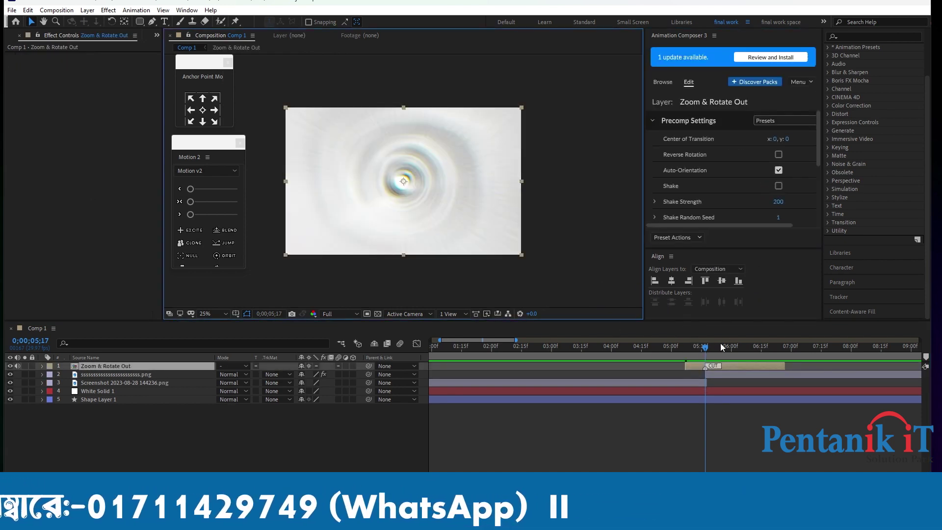
{"action": "left_click", "coordinate": [679, 348]}
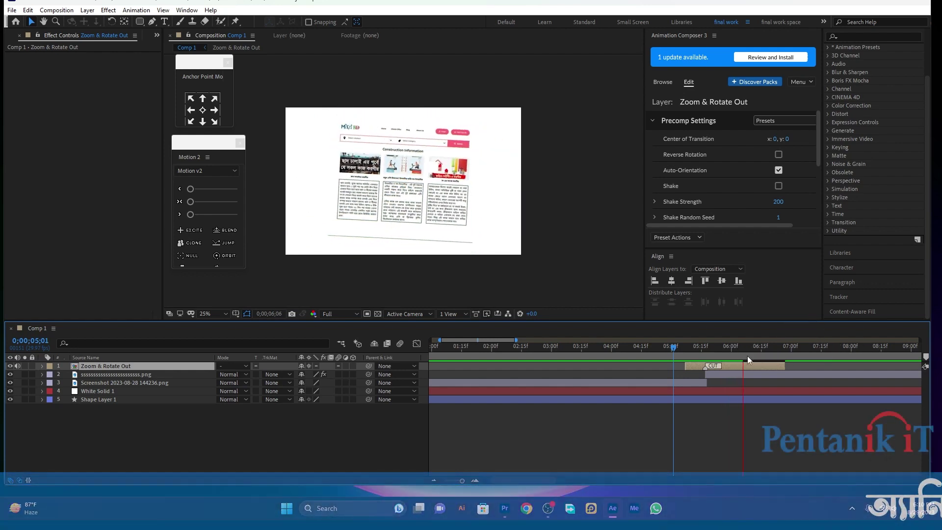
{"action": "key", "text": "space"}
{"action": "left_click_drag", "start_coordinate": [746, 345], "coordinate": [654, 358]}
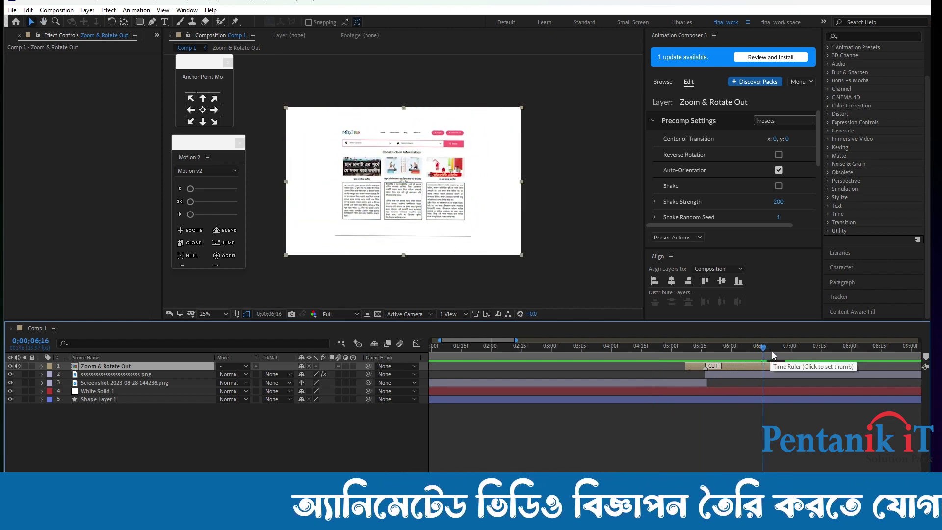
{"action": "left_click_drag", "start_coordinate": [708, 349], "coordinate": [671, 359]}
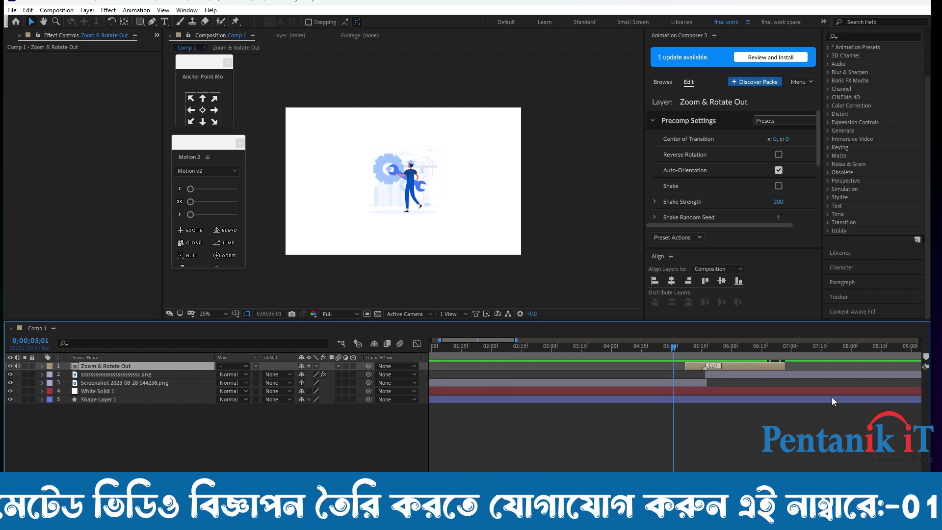
{"action": "left_click", "coordinate": [663, 87]}
Step: Return Animation Composer to its preset browser, look through Starter Sounds, then open the Window menu
{"action": "left_click", "coordinate": [663, 83]}
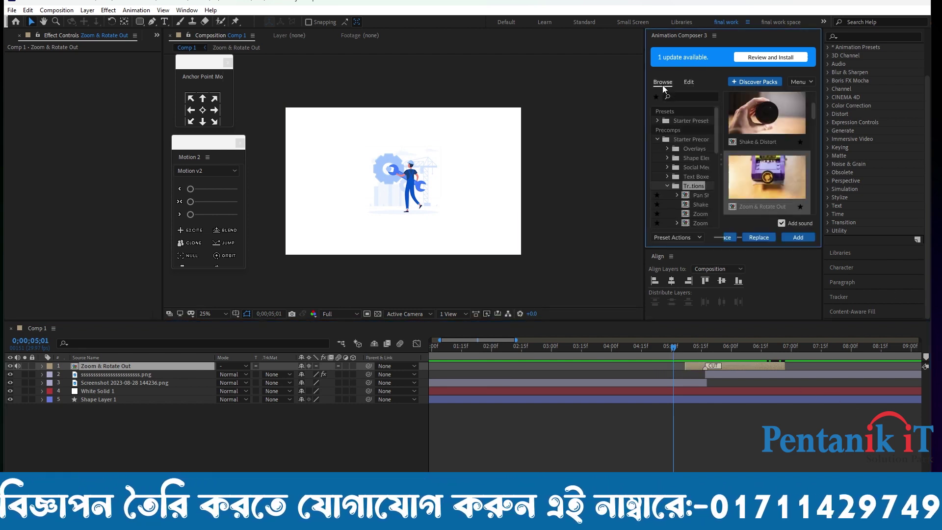
{"action": "scroll", "coordinate": [702, 190], "scroll_direction": "down", "scroll_amount": 5}
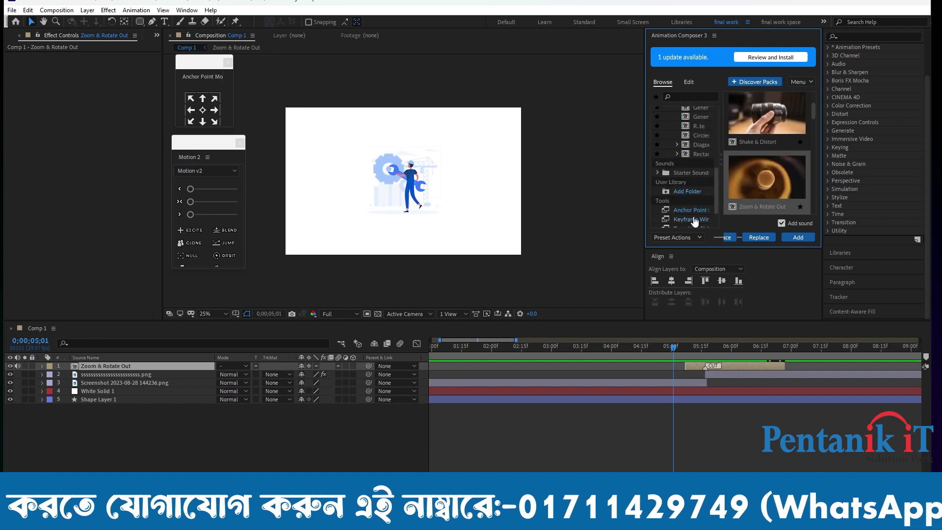
{"action": "left_click", "coordinate": [691, 172]}
{"action": "scroll", "coordinate": [687, 147], "scroll_direction": "up", "scroll_amount": 5}
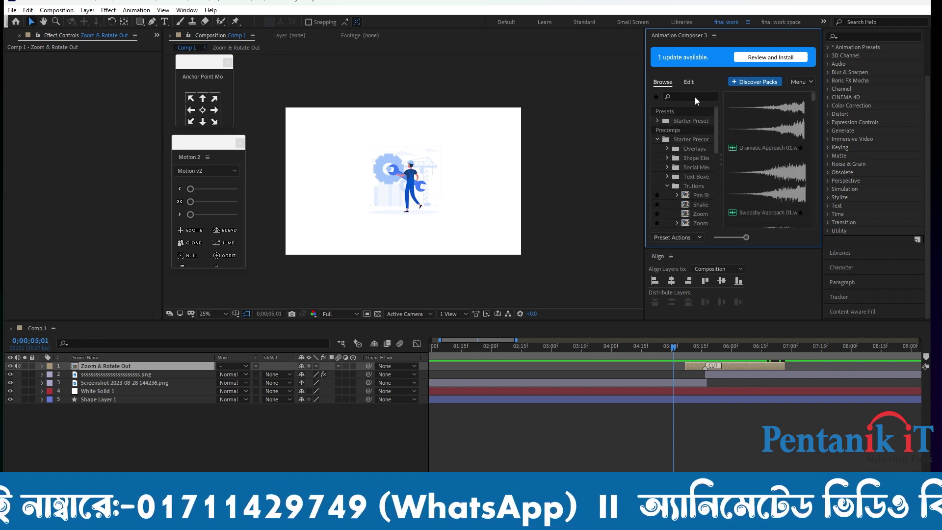
{"action": "scroll", "coordinate": [692, 189], "scroll_direction": "down", "scroll_amount": 5}
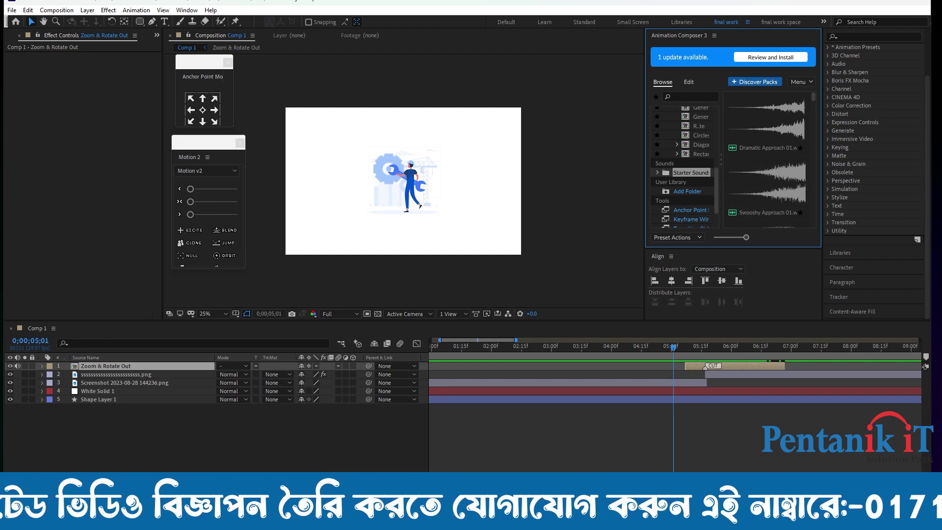
{"action": "left_click", "coordinate": [176, 11]}
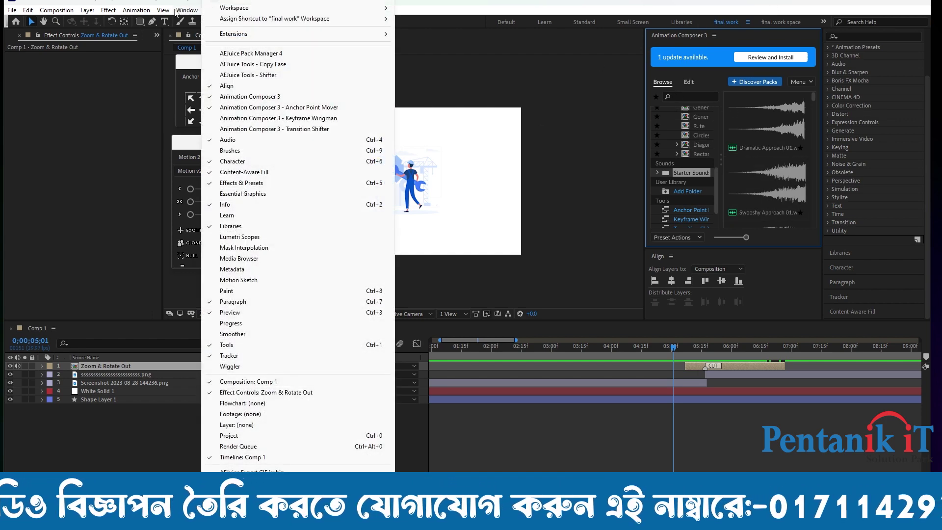
Step: Import AEJuice Pack Manager 4's Liquid Transitions Basic Transition 02 into Comp 1
{"action": "left_click", "coordinate": [266, 55]}
{"action": "mouse_move", "coordinate": [241, 47]}
{"action": "left_mouse_down"}
{"action": "mouse_move", "coordinate": [775, 81]}
{"action": "mouse_move", "coordinate": [733, 36]}
{"action": "left_mouse_up"}
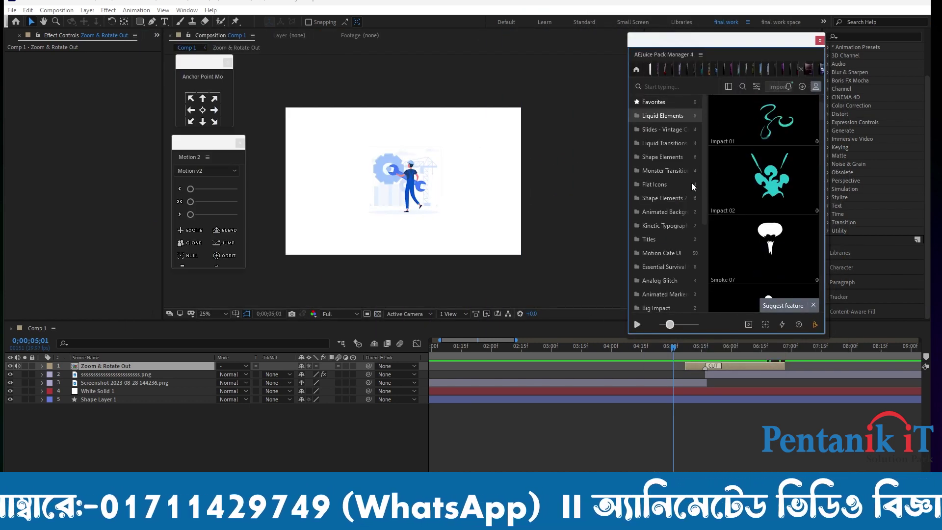
{"action": "left_click", "coordinate": [657, 142]}
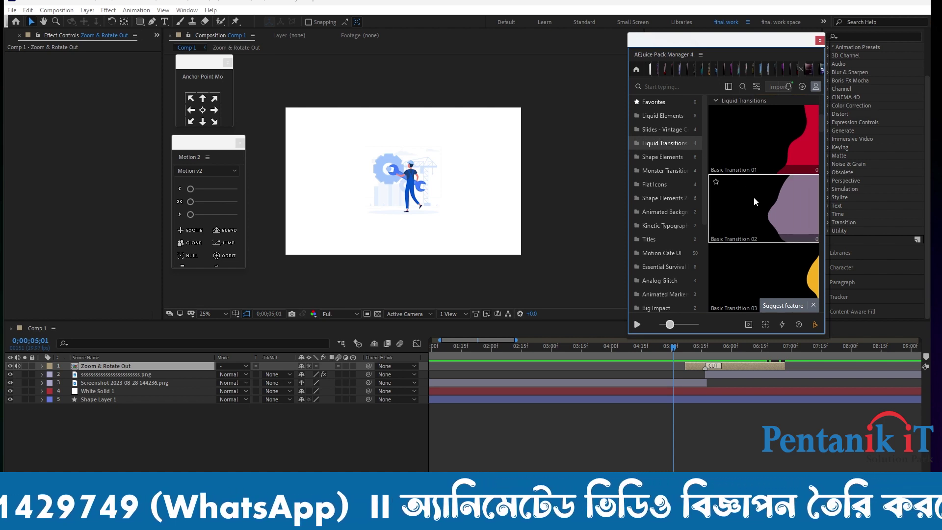
{"action": "double_click", "coordinate": [780, 203]}
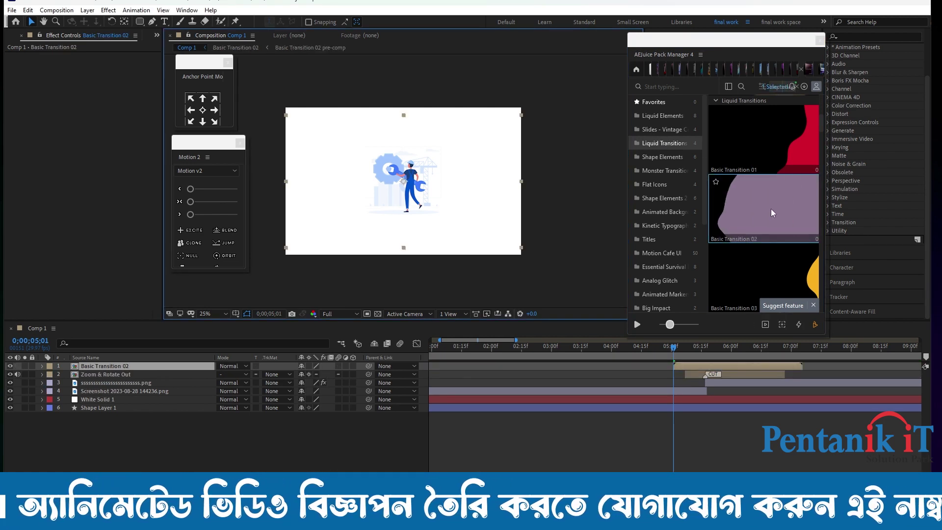
Step: Delete the Zoom & Rotate Out layer, show Basic Transition 02's scale, and move time to 4;21
{"action": "left_click", "coordinate": [722, 373]}
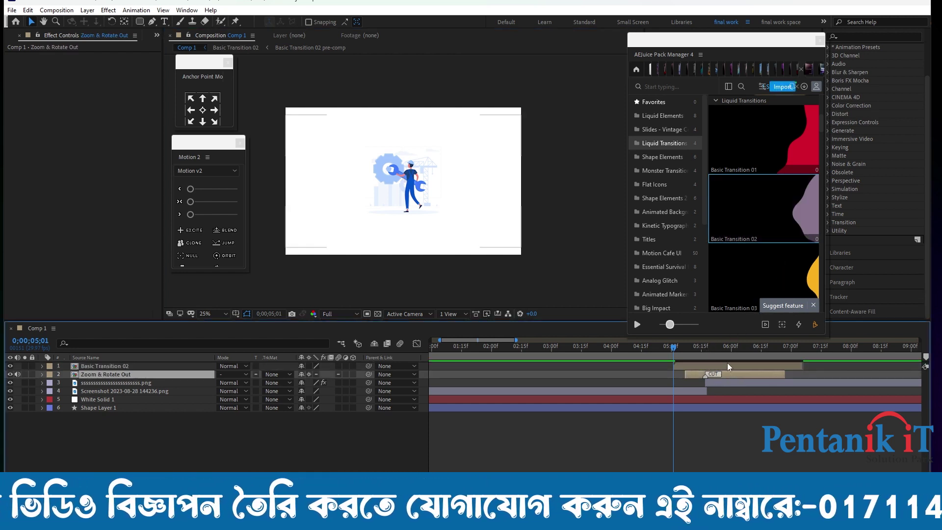
{"action": "key", "text": "Delete"}
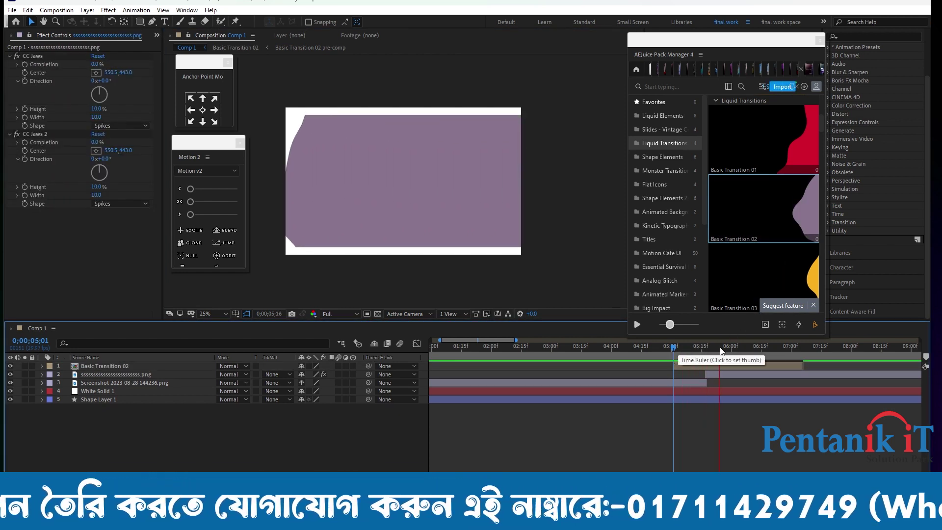
{"action": "left_click", "coordinate": [767, 365]}
{"action": "key", "text": "s"}
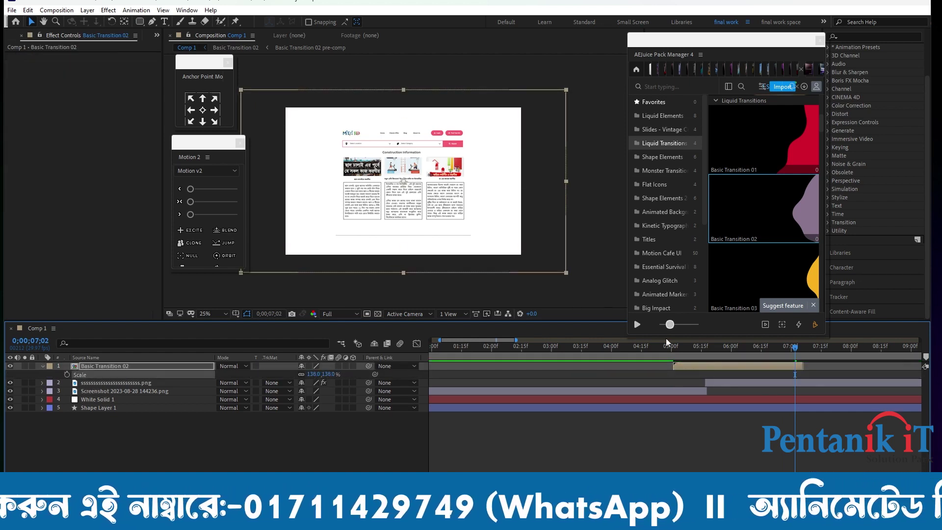
{"action": "left_click_drag", "start_coordinate": [772, 345], "coordinate": [653, 346]}
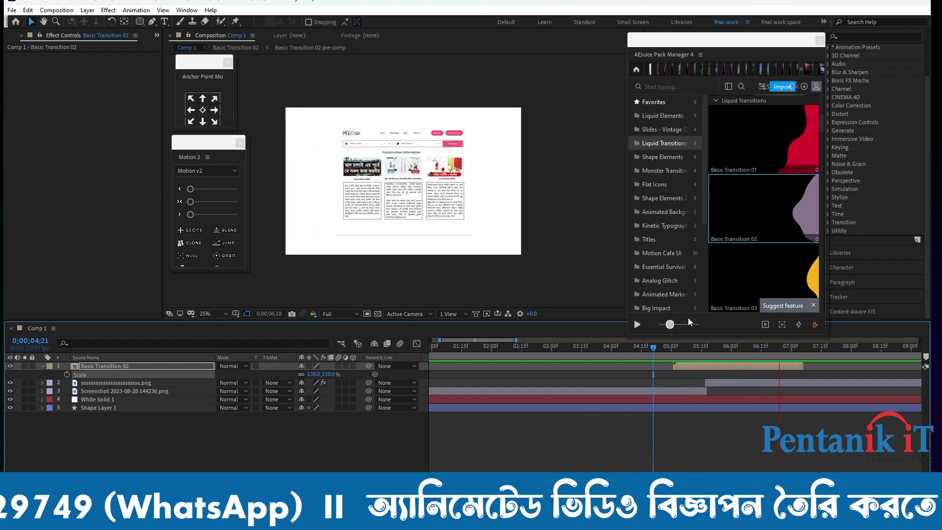
Step: Browse the Light Swipe Transitions presets in the pack manager
{"action": "scroll", "coordinate": [642, 156], "scroll_direction": "down", "scroll_amount": 4}
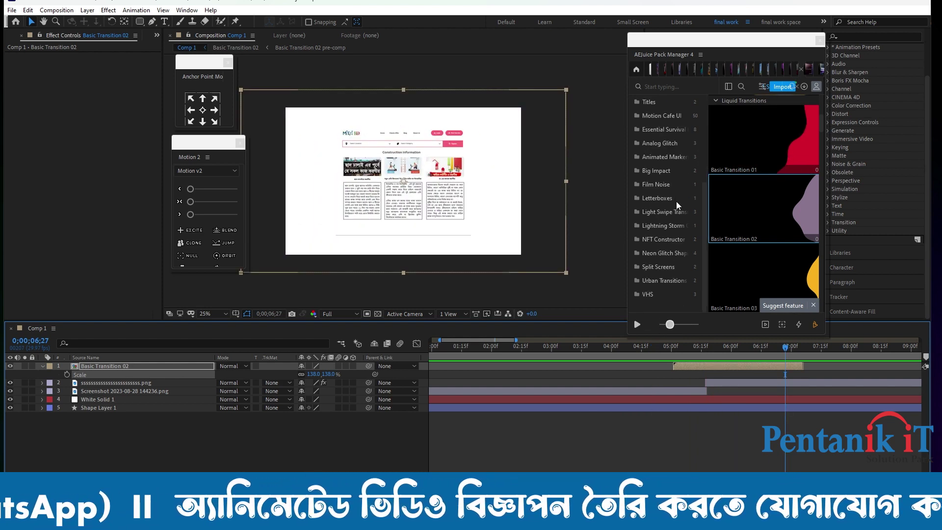
{"action": "left_click", "coordinate": [677, 211]}
{"action": "scroll", "coordinate": [690, 177], "scroll_direction": "up", "scroll_amount": 4}
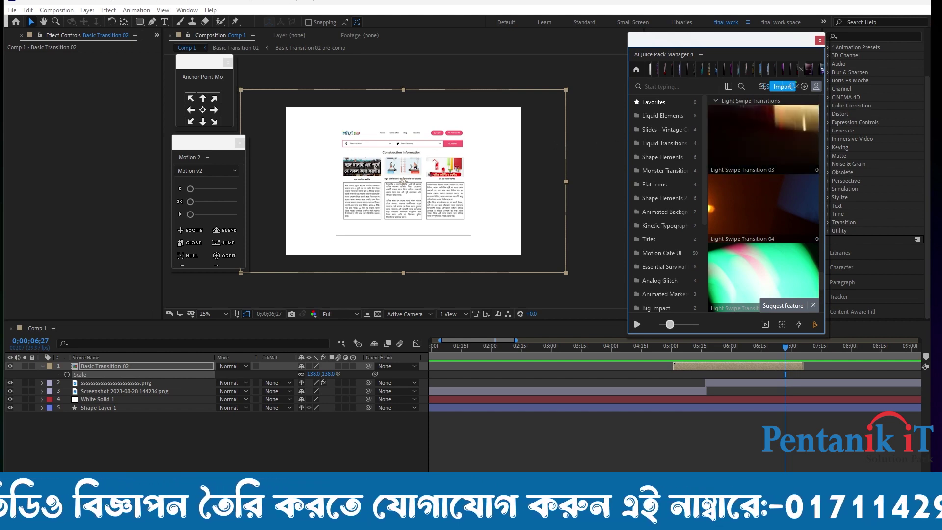
Step: Look through the Window > Extensions list for Premium Builder
{"action": "left_click", "coordinate": [190, 10]}
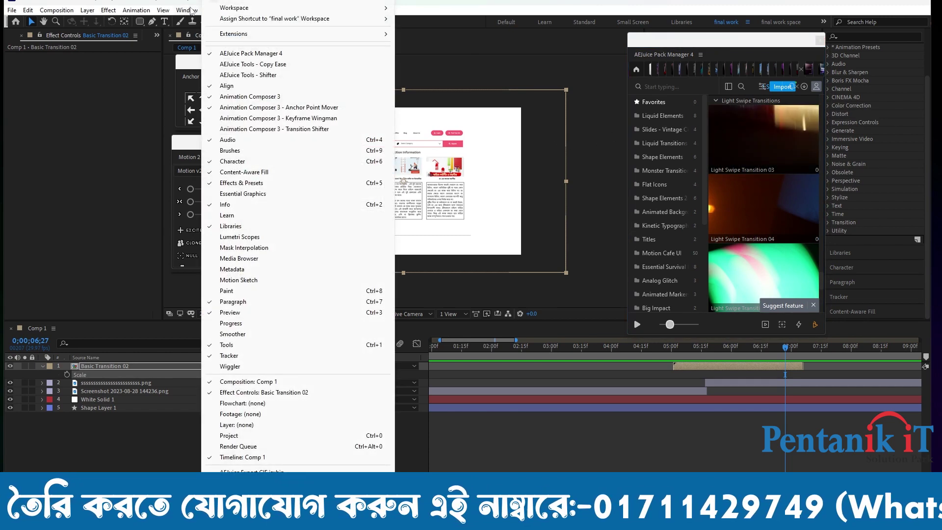
{"action": "mouse_move", "coordinate": [275, 32]}
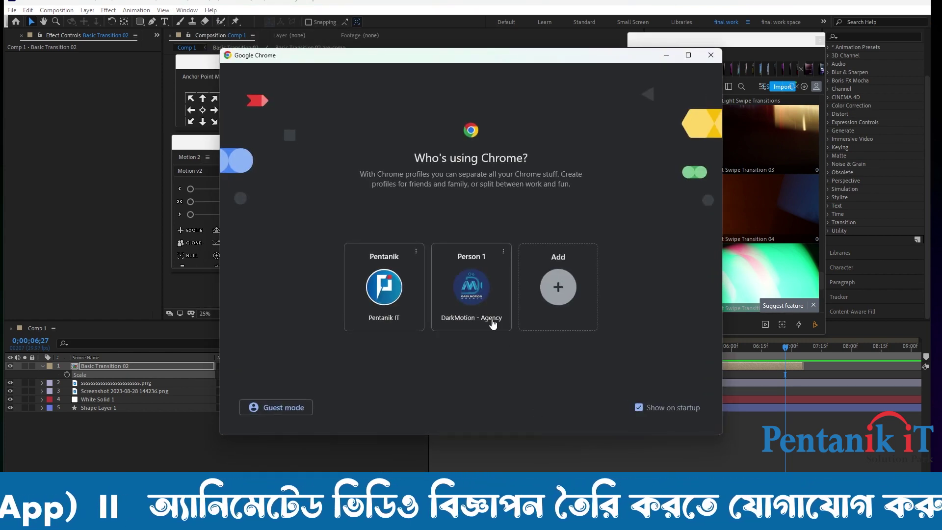
Step: Open Chrome with the default profile, view the 'animation' Google Drive folder, then return to After Effects
{"action": "left_click", "coordinate": [471, 291]}
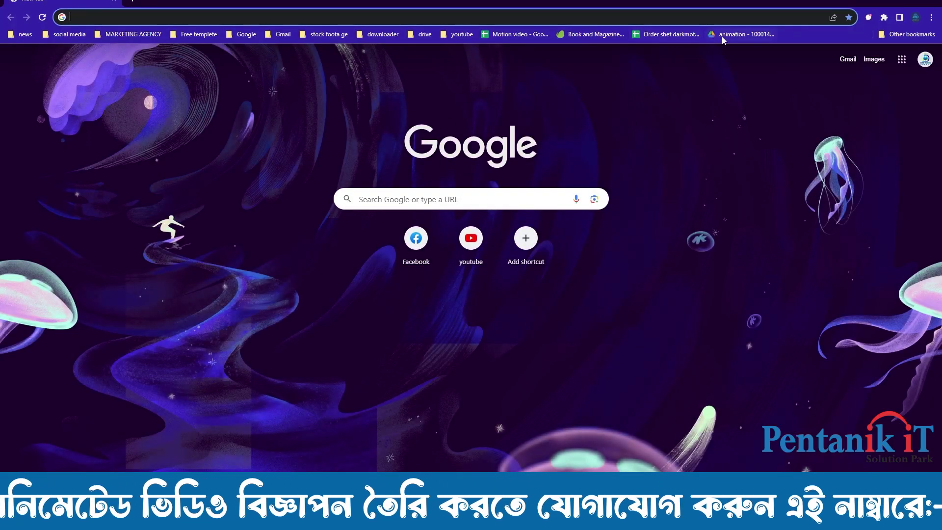
{"action": "left_click", "coordinate": [721, 35]}
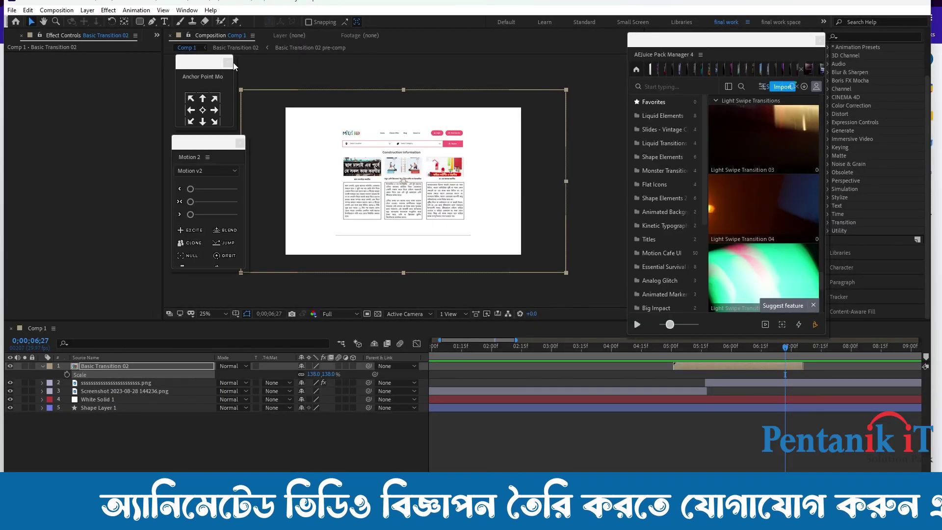
{"action": "left_click", "coordinate": [180, 10]}
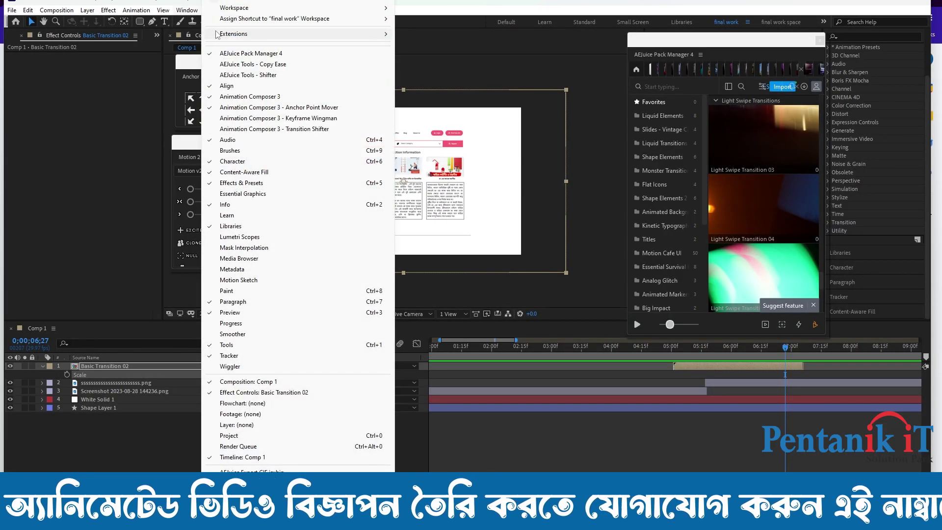
Step: Open the Premium Builder Transitions Pack extension and delete the Basic Transition 02 layer
{"action": "mouse_move", "coordinate": [373, 33]}
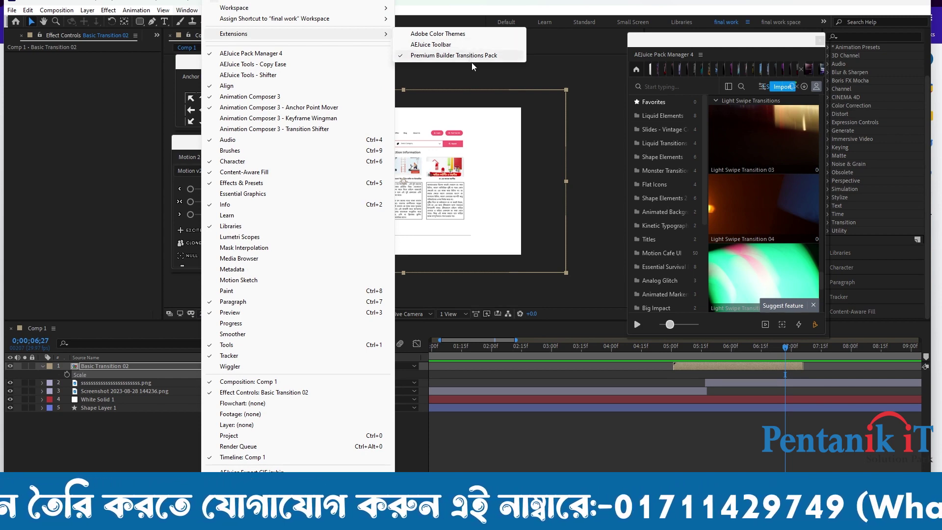
{"action": "left_click", "coordinate": [658, 416]}
{"action": "left_click", "coordinate": [717, 366]}
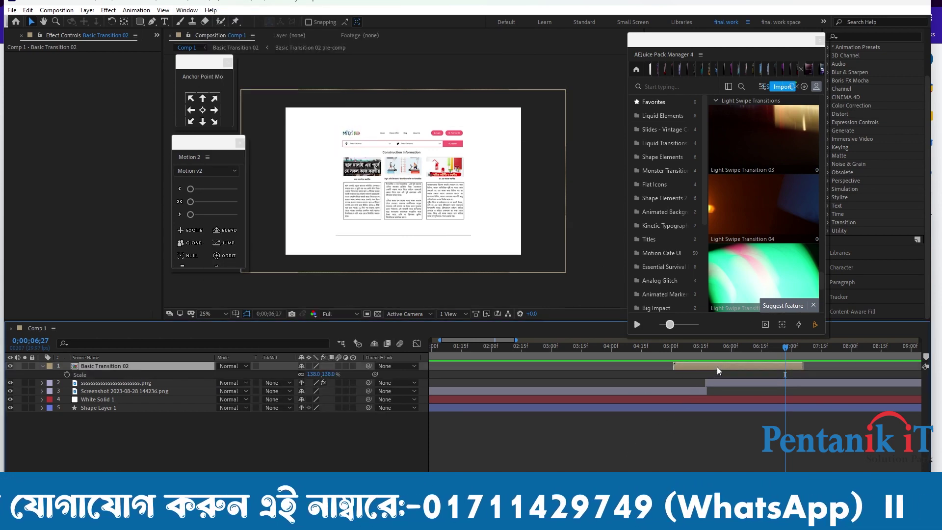
{"action": "key", "text": "Delete"}
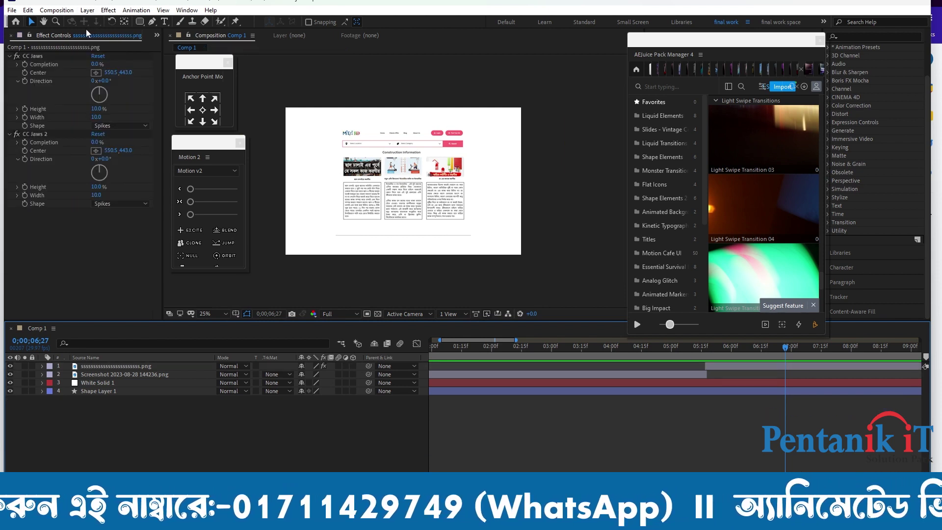
Step: Bring the Premium Builder panel forward and open its Zoom transitions folder
{"action": "left_click", "coordinate": [154, 35]}
{"action": "left_click", "coordinate": [222, 58]}
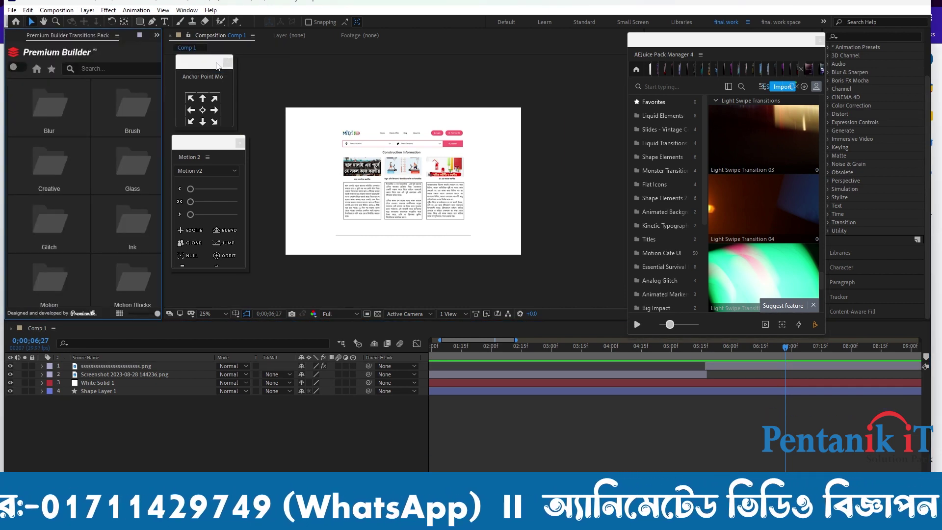
{"action": "scroll", "coordinate": [101, 198], "scroll_direction": "down", "scroll_amount": 3}
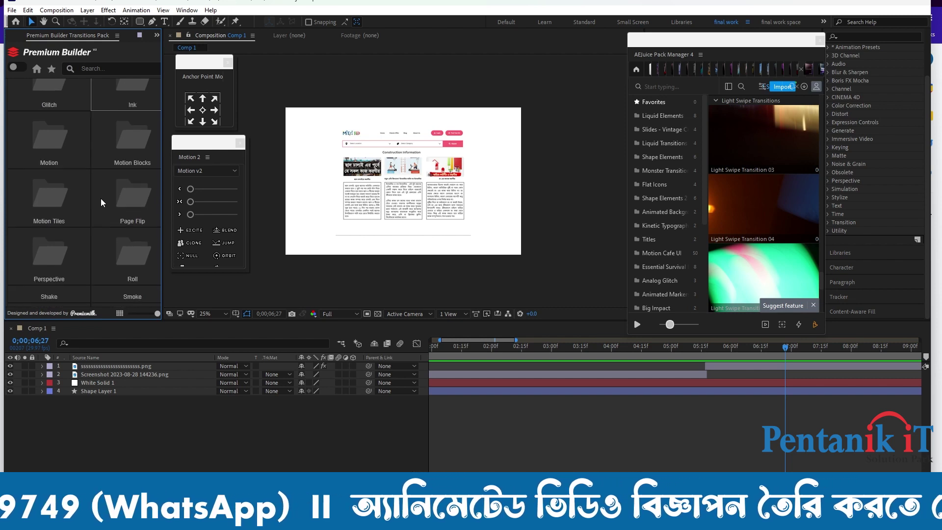
{"action": "scroll", "coordinate": [101, 199], "scroll_direction": "down", "scroll_amount": 2}
{"action": "scroll", "coordinate": [113, 228], "scroll_direction": "up", "scroll_amount": 2}
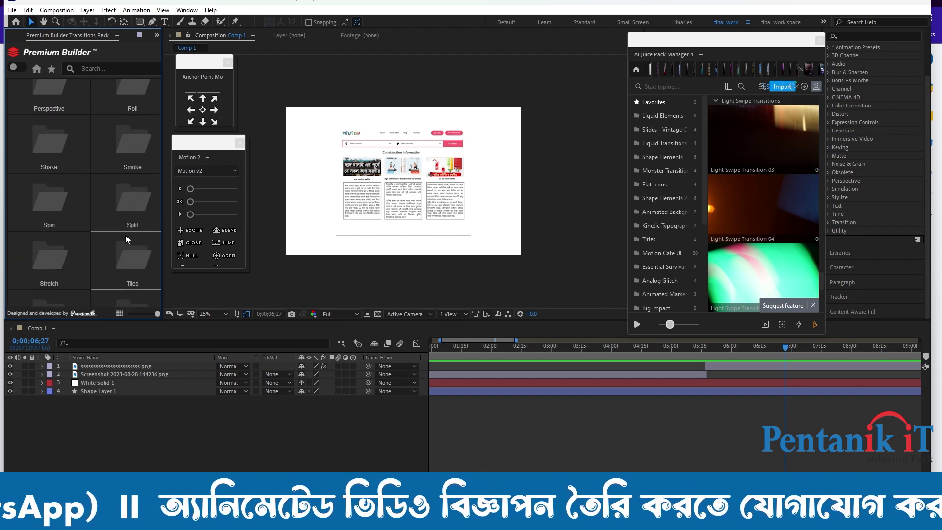
{"action": "scroll", "coordinate": [131, 239], "scroll_direction": "up", "scroll_amount": 2}
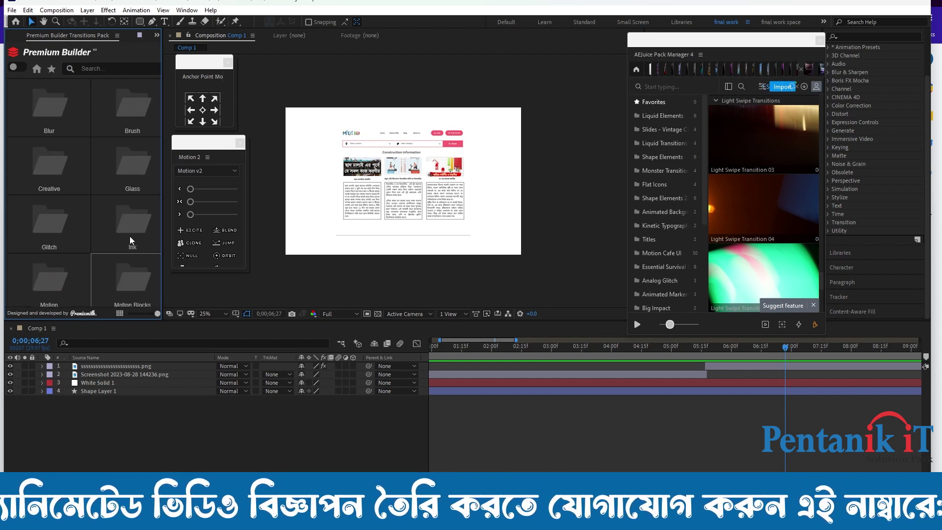
{"action": "scroll", "coordinate": [131, 234], "scroll_direction": "down", "scroll_amount": 3}
{"action": "scroll", "coordinate": [123, 213], "scroll_direction": "down", "scroll_amount": 2}
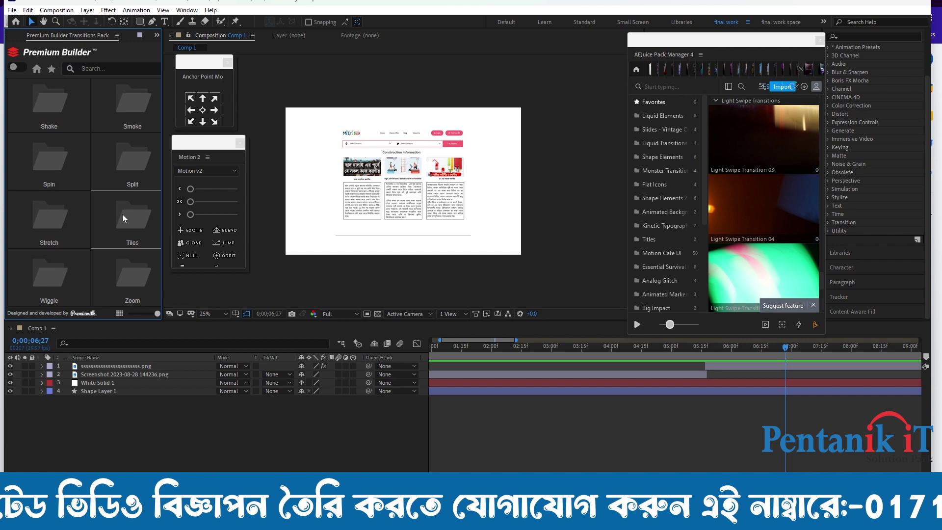
{"action": "left_click", "coordinate": [135, 273]}
{"action": "scroll", "coordinate": [123, 231], "scroll_direction": "down", "scroll_amount": 3}
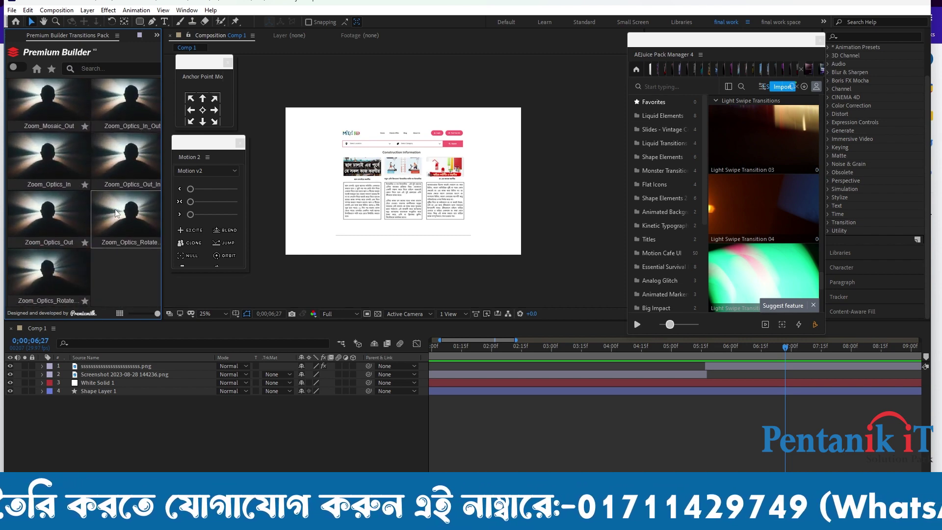
Step: Add Zoom_Optics_Rotate_Left_In, slide it to the screenshot change, and preview it
{"action": "left_click", "coordinate": [126, 209]}
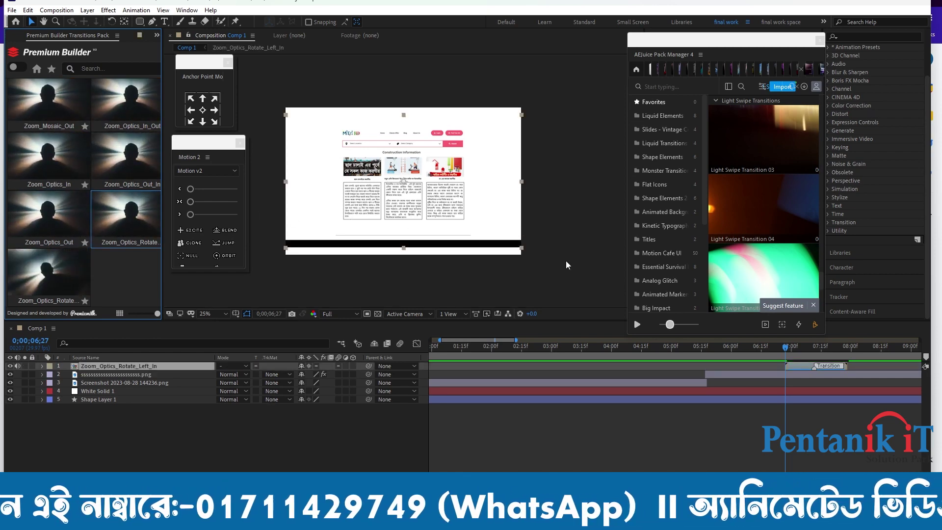
{"action": "left_click_drag", "start_coordinate": [789, 365], "coordinate": [686, 366]}
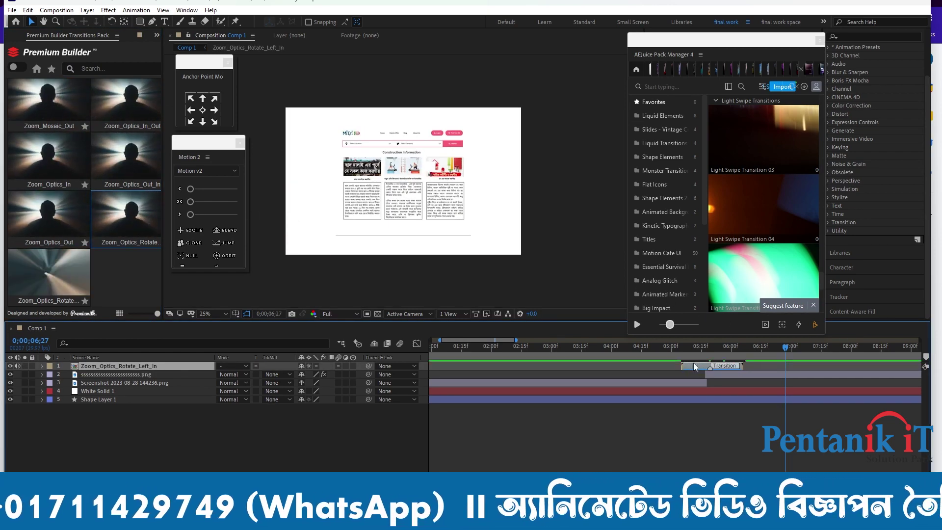
{"action": "left_click_drag", "start_coordinate": [786, 346], "coordinate": [653, 347]}
{"action": "key", "text": "space"}
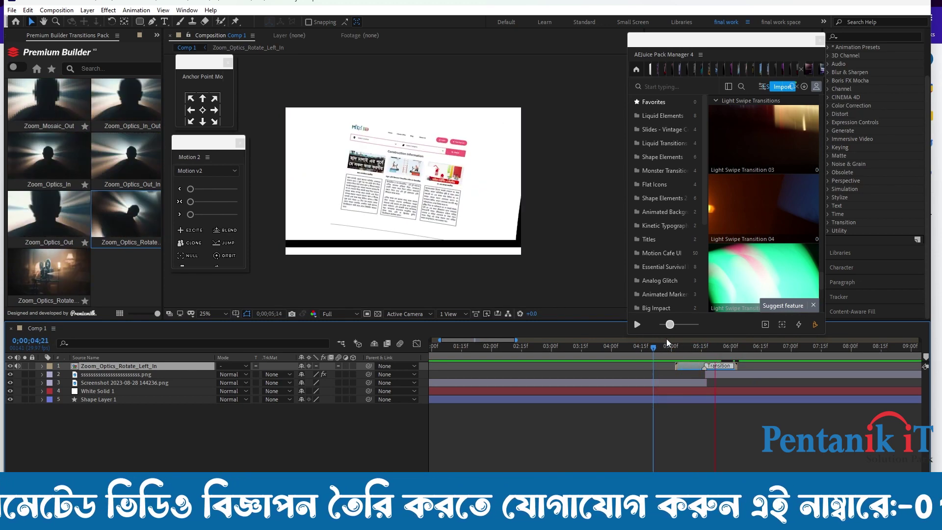
{"action": "left_click", "coordinate": [94, 246]}
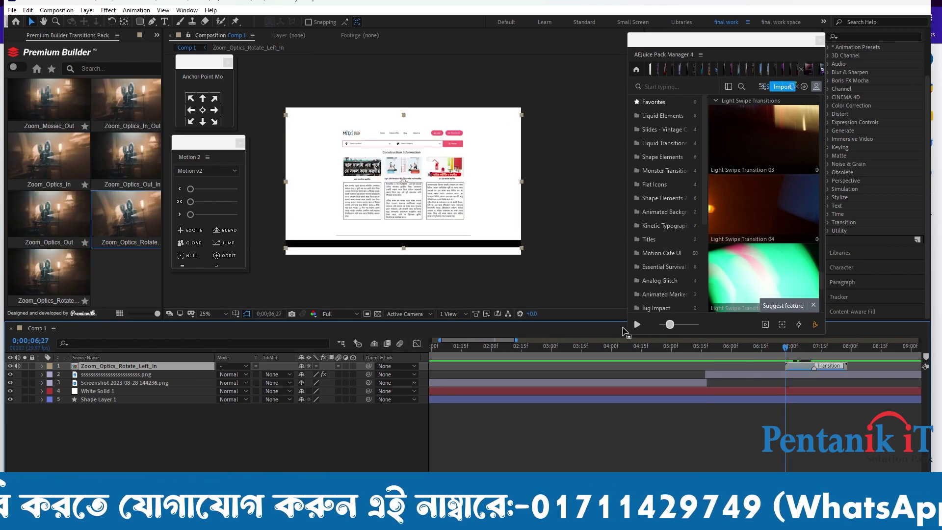
{"action": "scroll", "coordinate": [72, 137], "scroll_direction": "up", "scroll_amount": 3}
{"action": "scroll", "coordinate": [42, 112], "scroll_direction": "up", "scroll_amount": 3}
Step: Add the Roll folder's Roll_Fast_Right transition and dismiss the missing-file warning
{"action": "scroll", "coordinate": [39, 114], "scroll_direction": "up", "scroll_amount": 5}
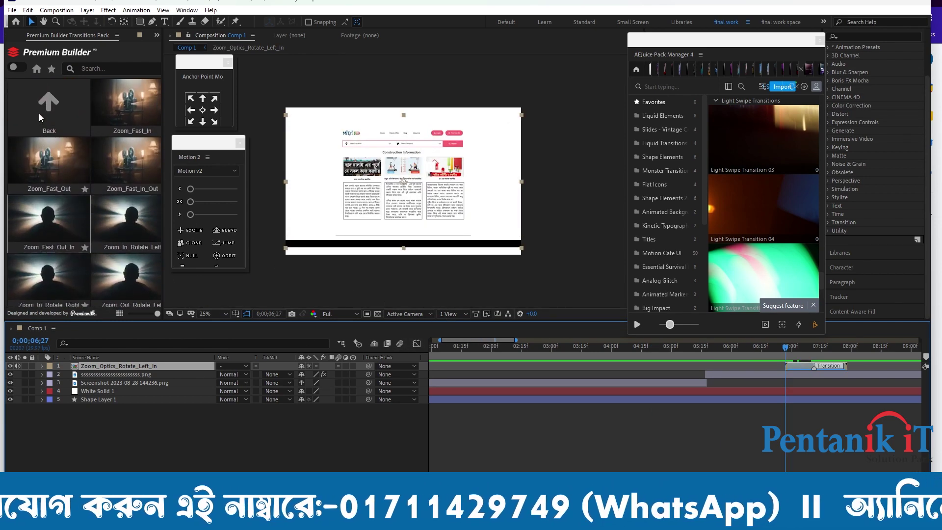
{"action": "scroll", "coordinate": [103, 166], "scroll_direction": "up", "scroll_amount": 5}
{"action": "scroll", "coordinate": [114, 205], "scroll_direction": "up", "scroll_amount": 3}
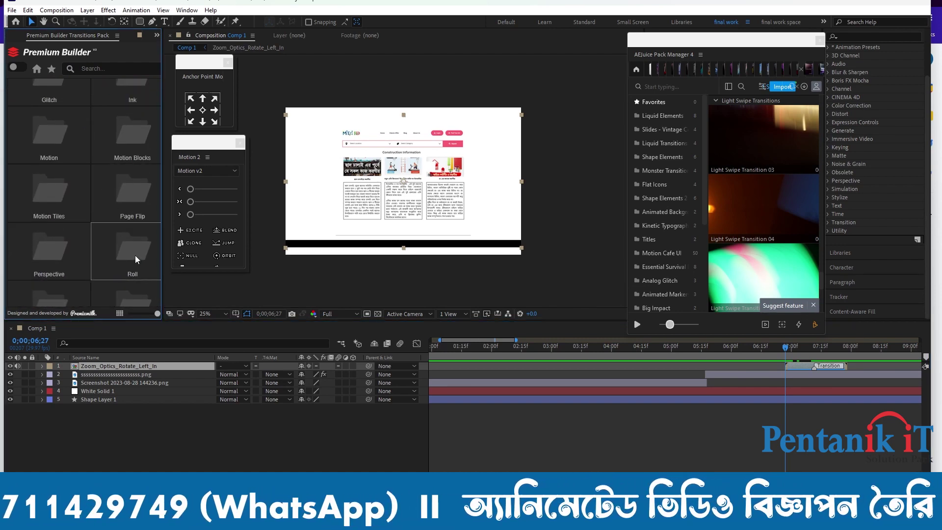
{"action": "left_click", "coordinate": [135, 255]}
{"action": "left_click", "coordinate": [131, 219]}
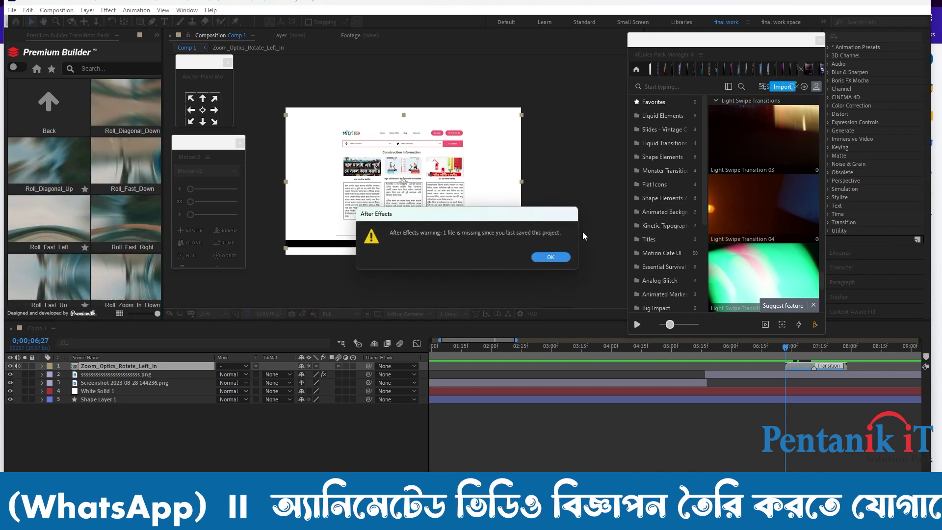
{"action": "key", "text": "Return"}
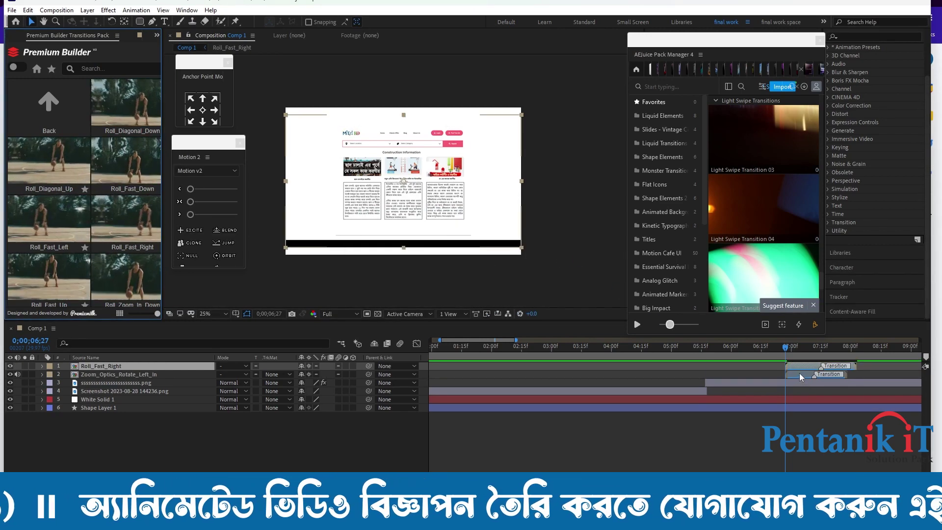
Step: Move Roll_Fast_Right to about 5 seconds and preview it from just before the cut
{"action": "left_click_drag", "start_coordinate": [796, 366], "coordinate": [682, 377]}
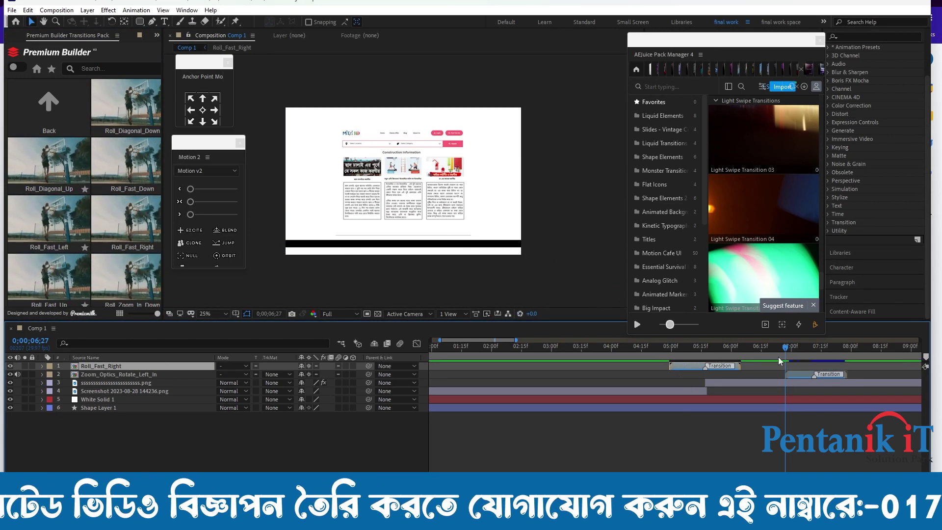
{"action": "left_click_drag", "start_coordinate": [769, 352], "coordinate": [655, 355]}
{"action": "key", "text": "space"}
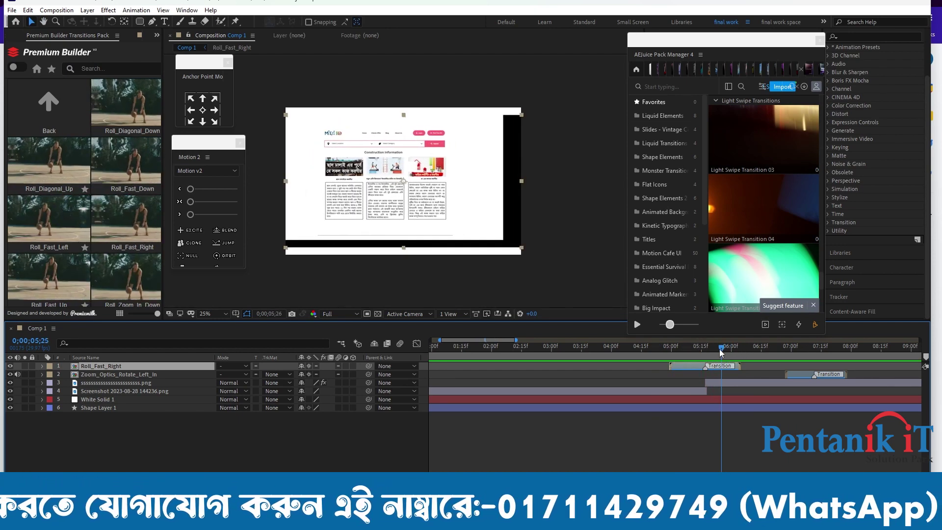
{"action": "left_click_drag", "start_coordinate": [748, 349], "coordinate": [672, 355]}
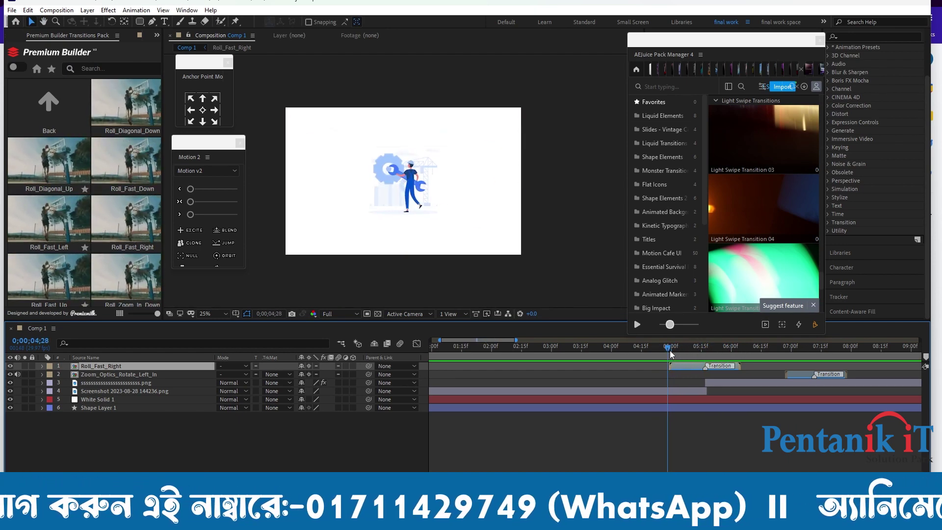